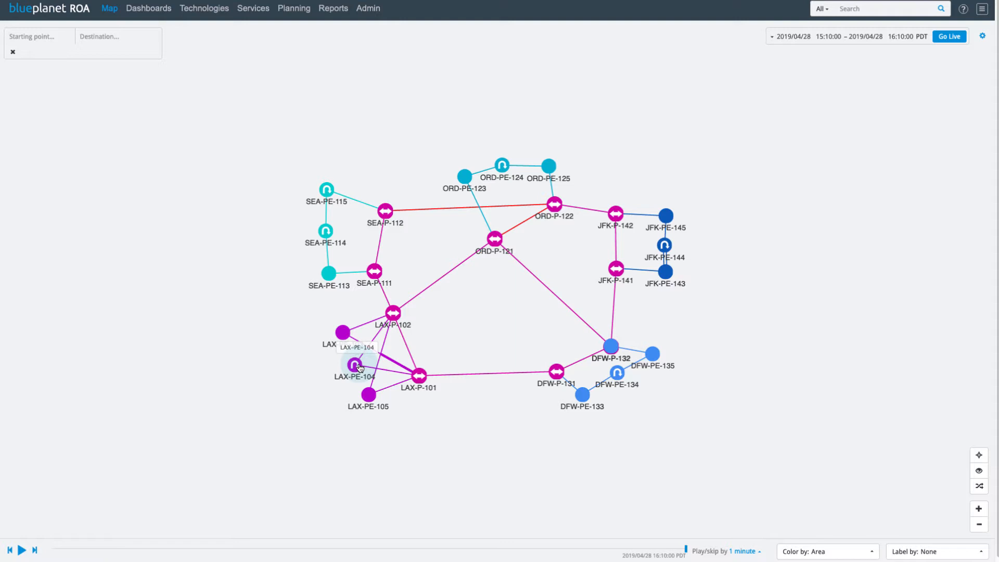
Trace the route from router LAX-PE-104 to router JFK-PE-144 on the network map
left_click(360, 368)
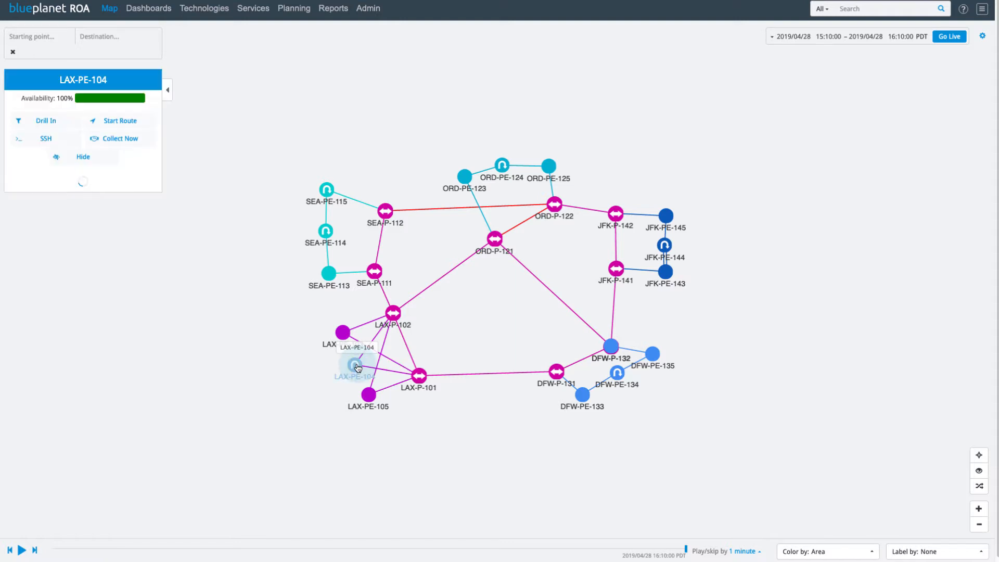
left_click(131, 170)
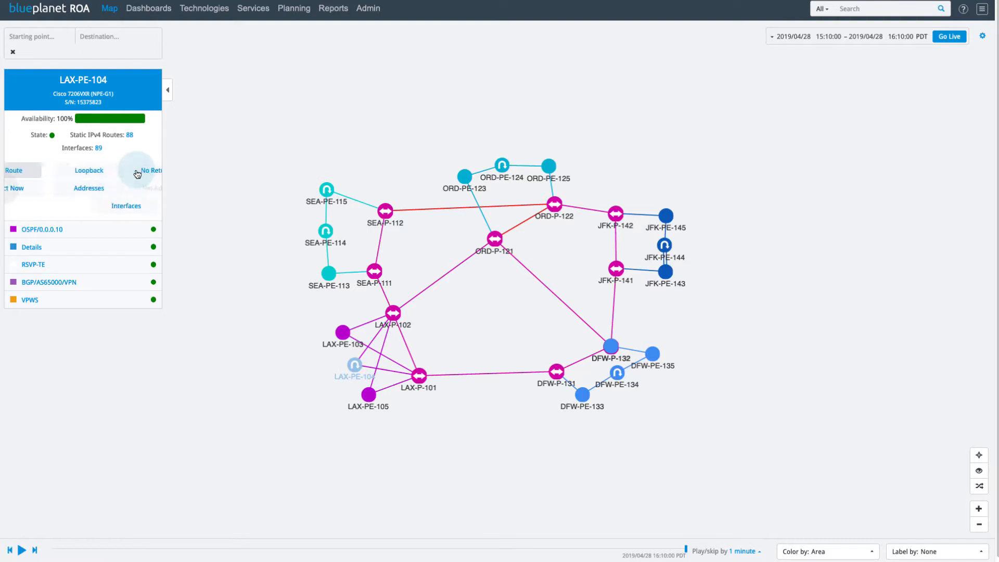
left_click(58, 177)
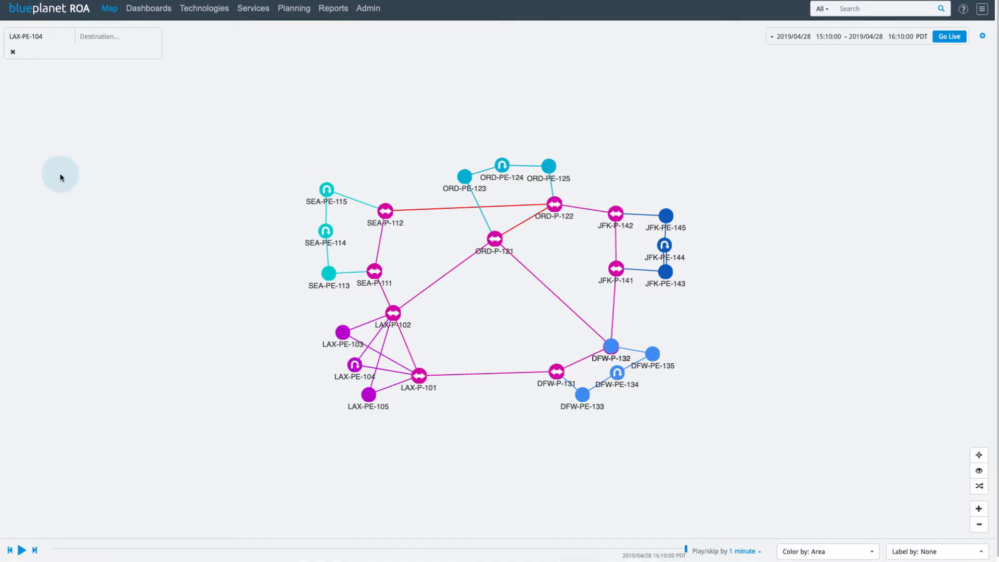
left_click(665, 246)
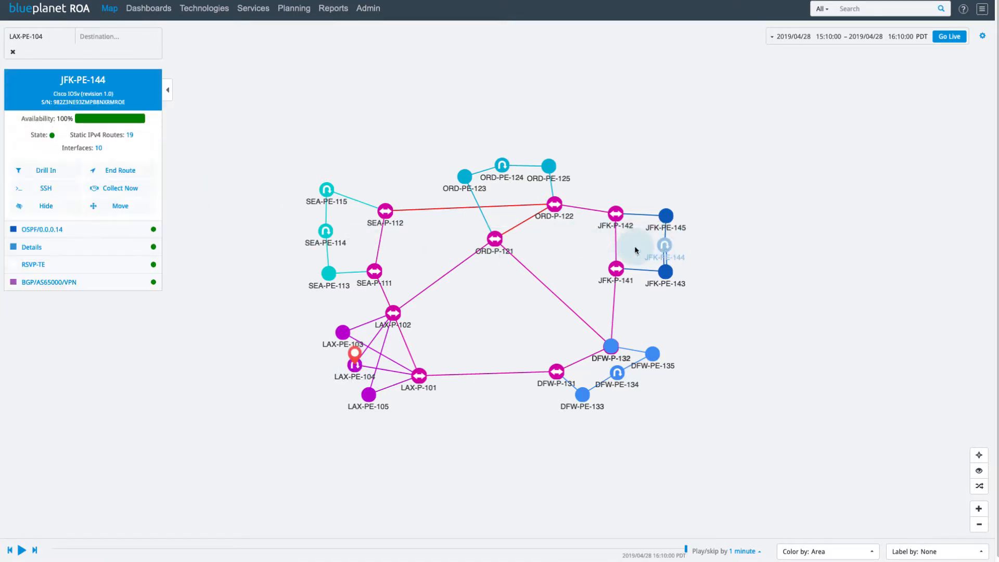
left_click(132, 170)
left_click(38, 170)
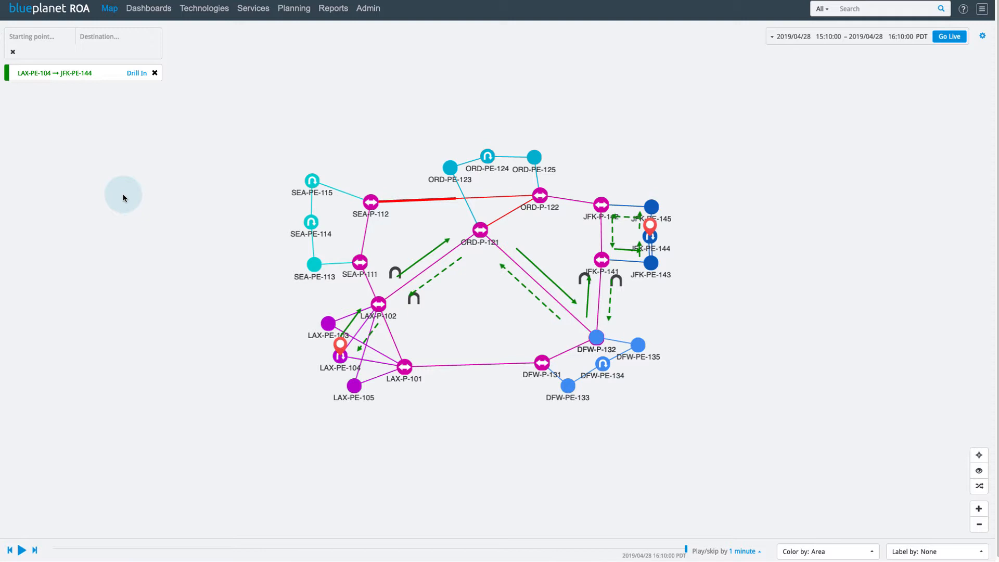
Enter Topology Planning and bring up the form for adding traffic flows
left_click(302, 11)
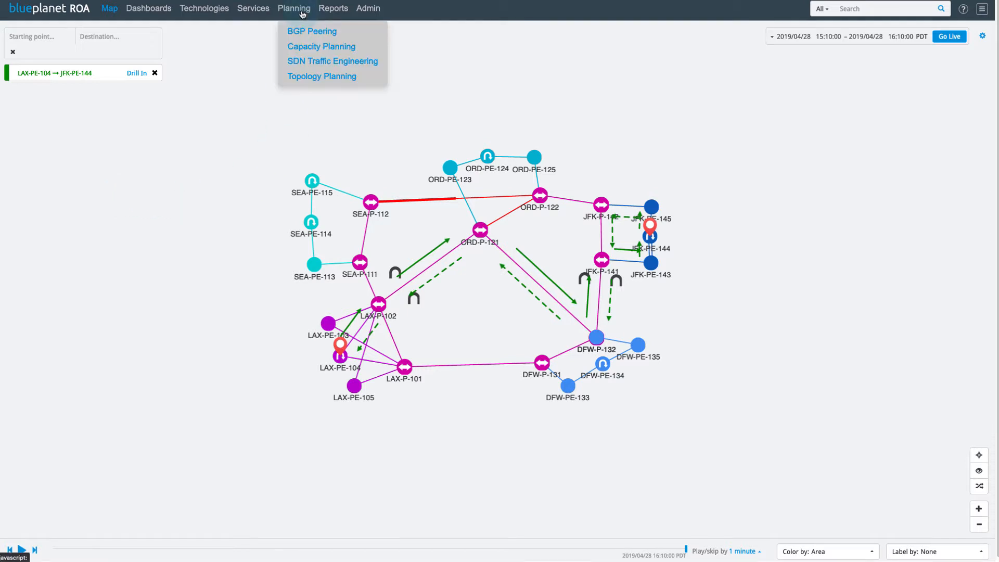
left_click(315, 76)
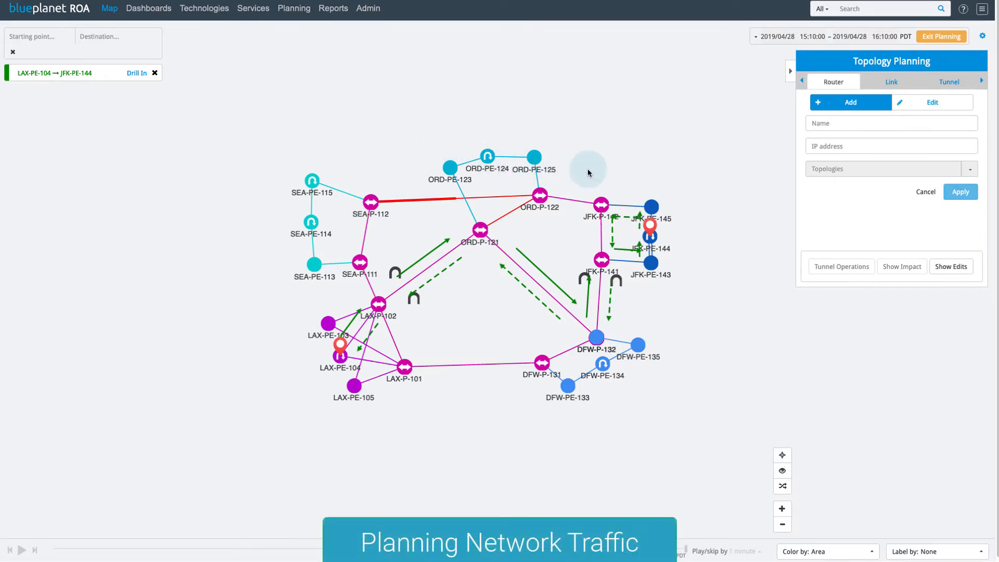
left_click(979, 82)
left_click(907, 83)
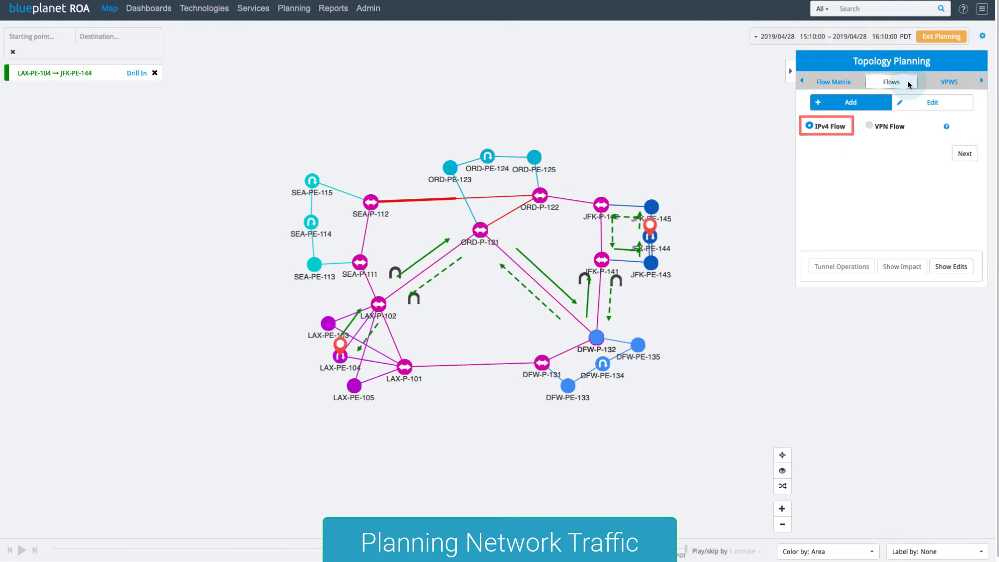
Start a new IPv4 flow on router LAX-PE-104 using interface Lo0
left_click(964, 153)
left_click(866, 159)
type("LA")
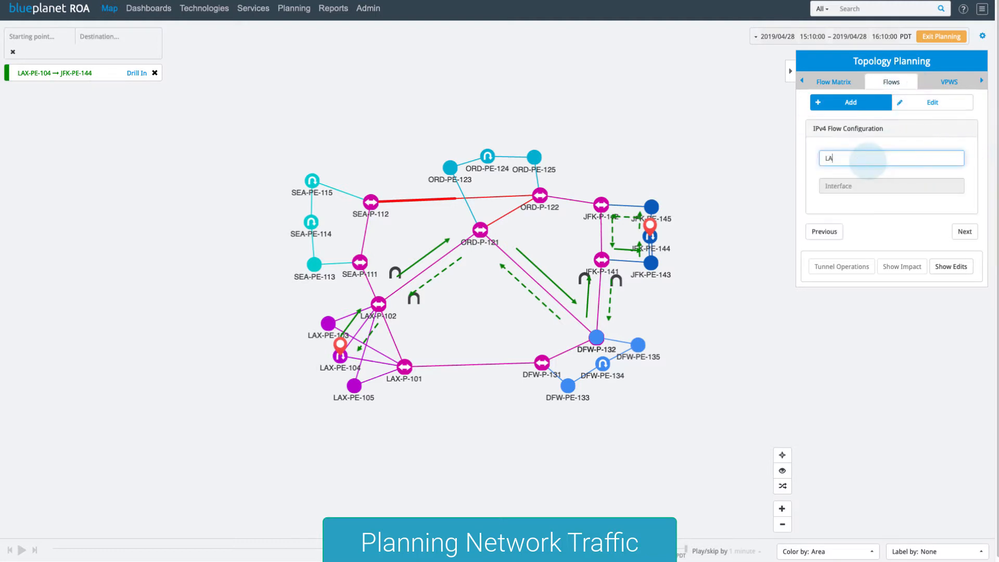
type("X")
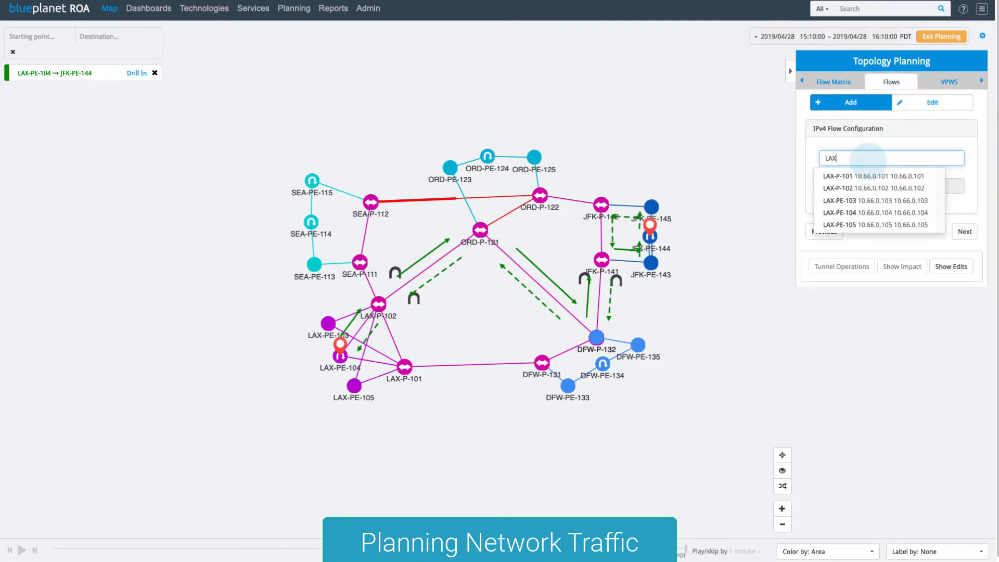
left_click(879, 212)
left_click(874, 190)
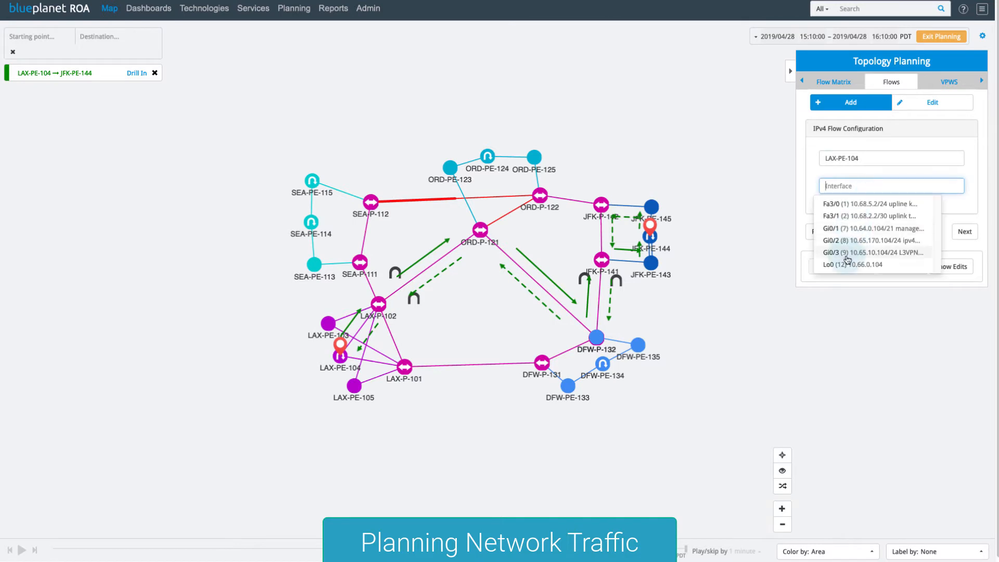
left_click(838, 264)
left_click(953, 238)
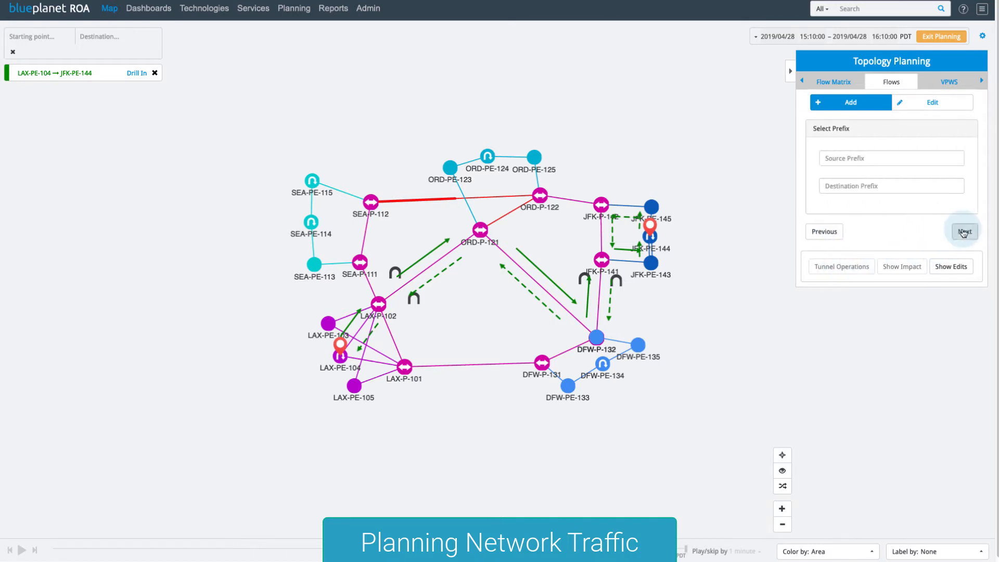
Set the flow's source prefix to 10.66.0.104/32 and its destination prefix to 10.66.0.144/32
left_click(844, 159)
type("10.66.0.")
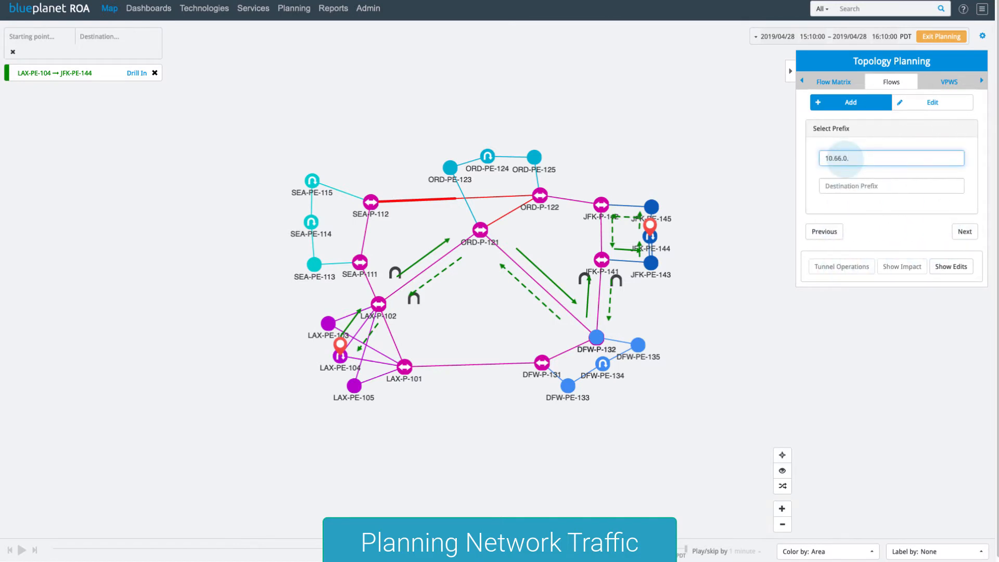
type("104/32")
key("Tab")
type("10.66.0.144/32")
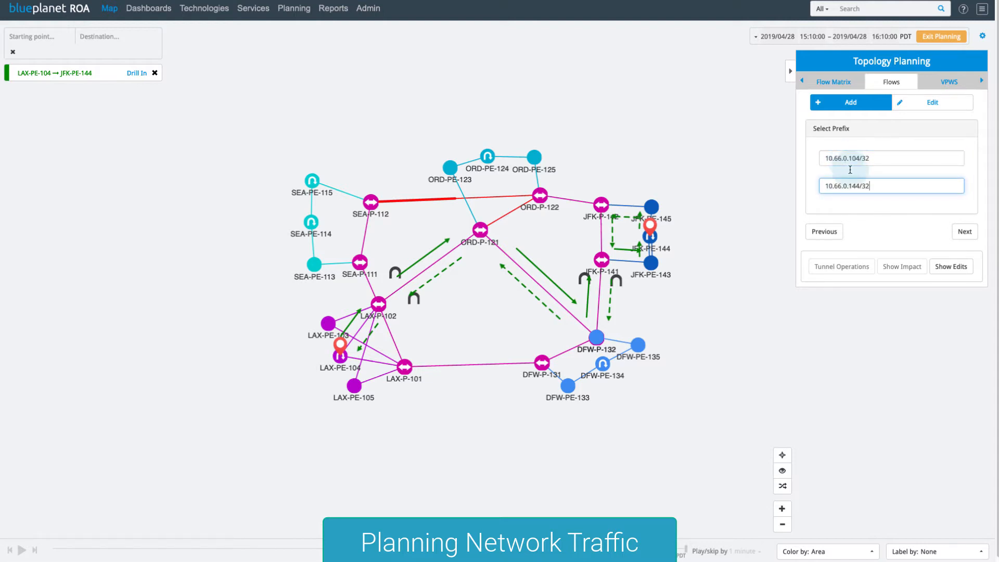
left_click(964, 232)
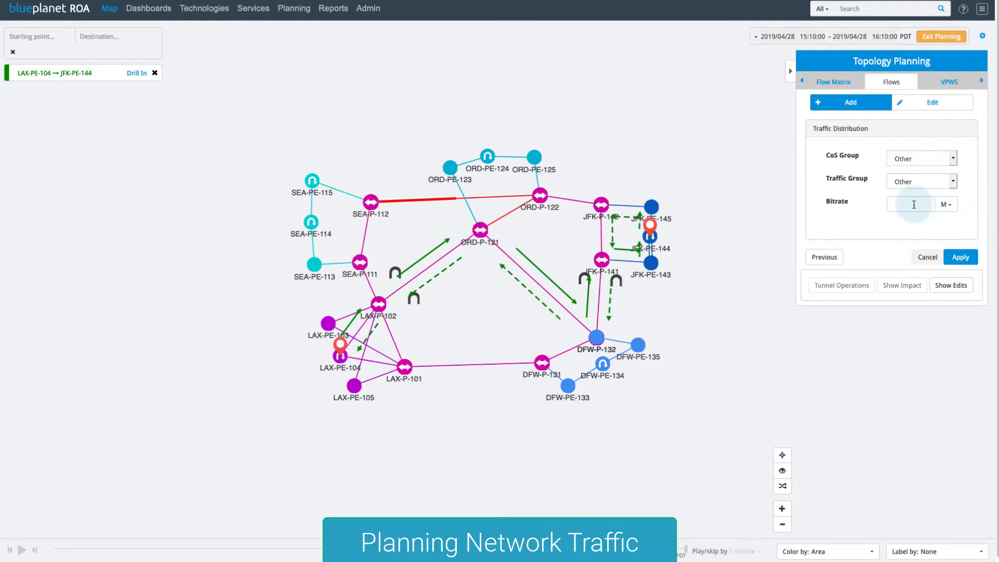
Give the flow a bitrate of 80 M and apply it to the plan
left_click(913, 205)
type("80")
left_click(957, 257)
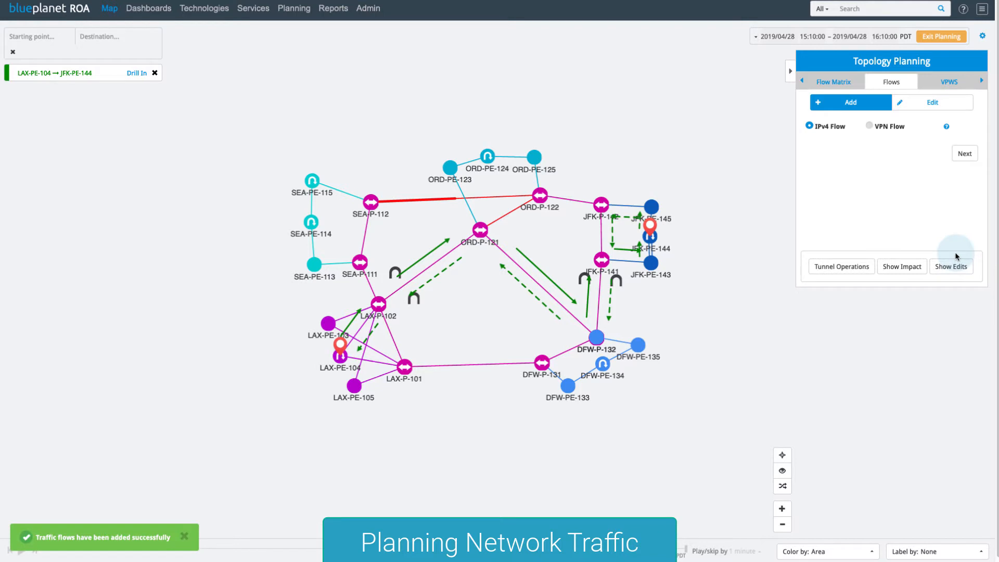
Examine the infrastructure section of the Operational Traffic report for the planned flow's effect on links and routers
left_click(195, 13)
left_click(202, 91)
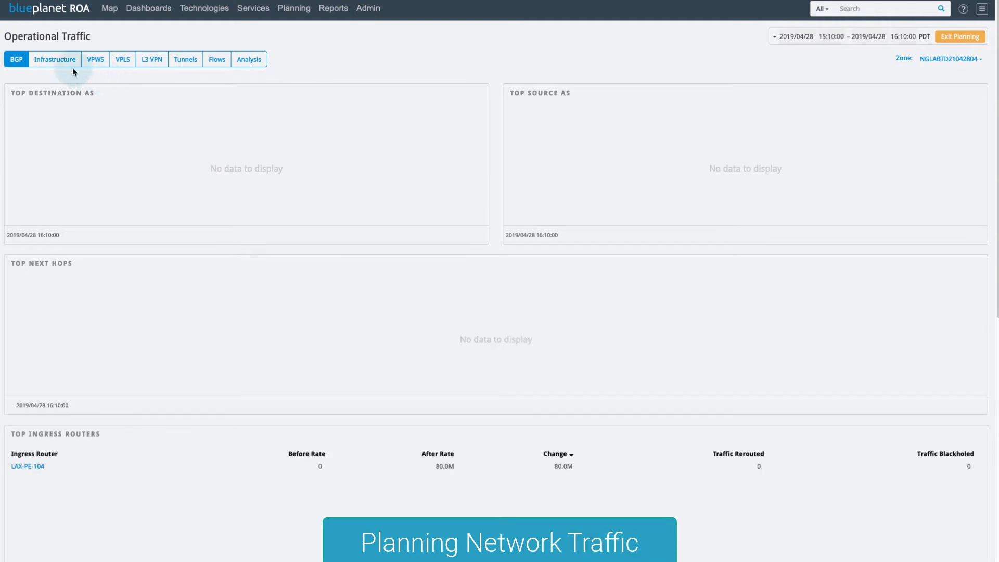
left_click(54, 58)
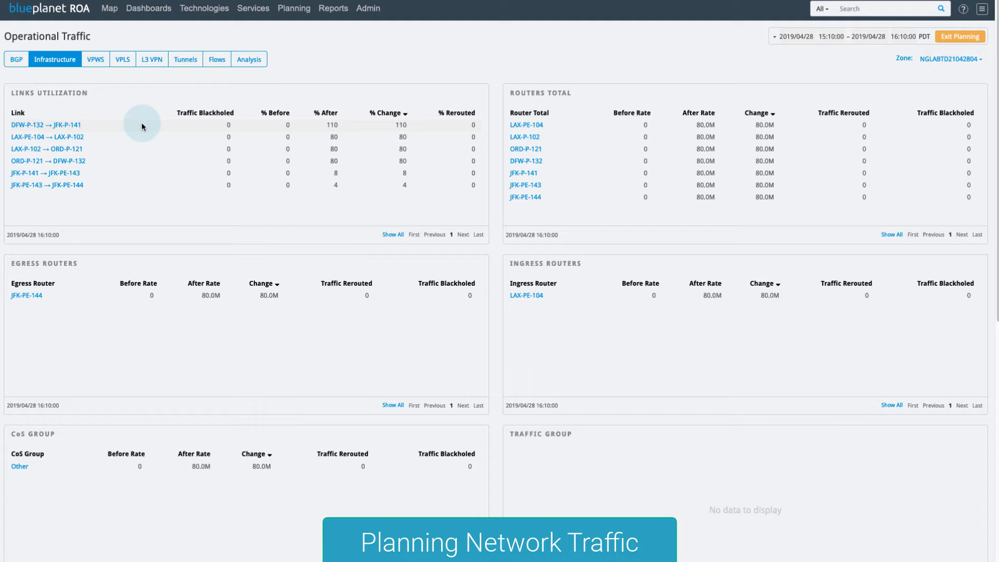
Add a planned router named ORD-P-120 with IP address 10.66.0.120 to the NGLABTD21042804.OSPF/Backbone topology and accept terminating the traffic service
left_click(109, 8)
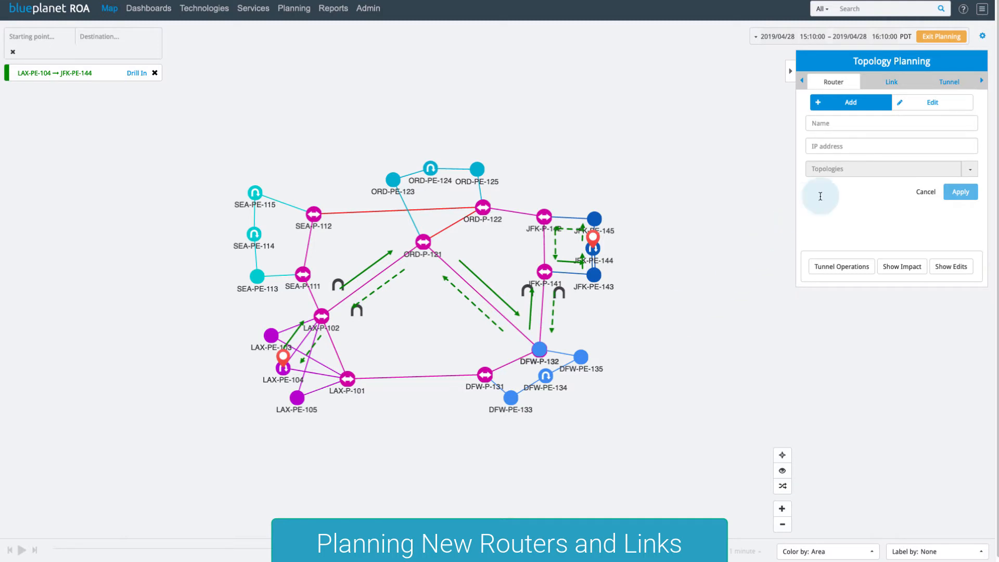
left_click(844, 128)
type("ORD-P-120")
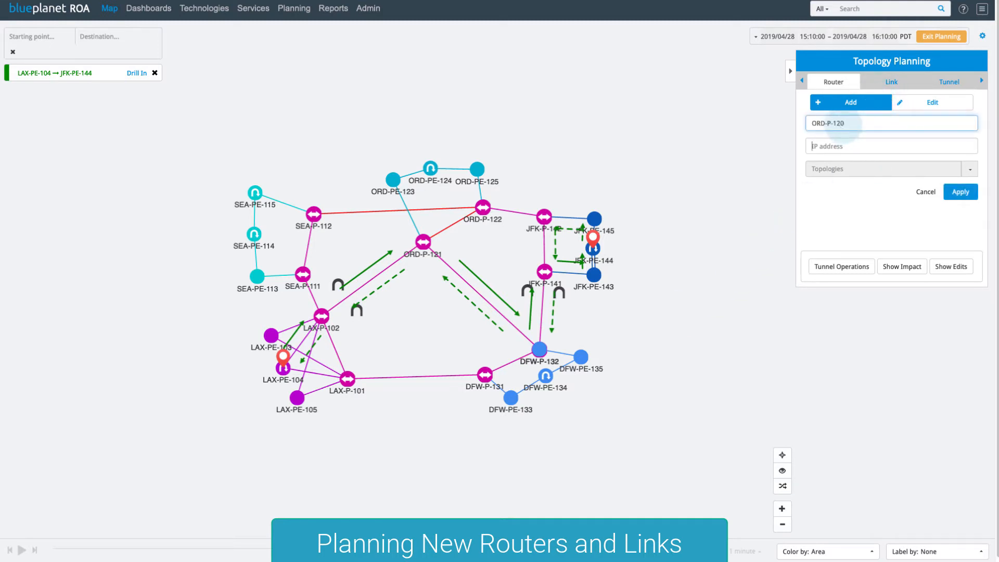
key("Tab")
type("10.66.")
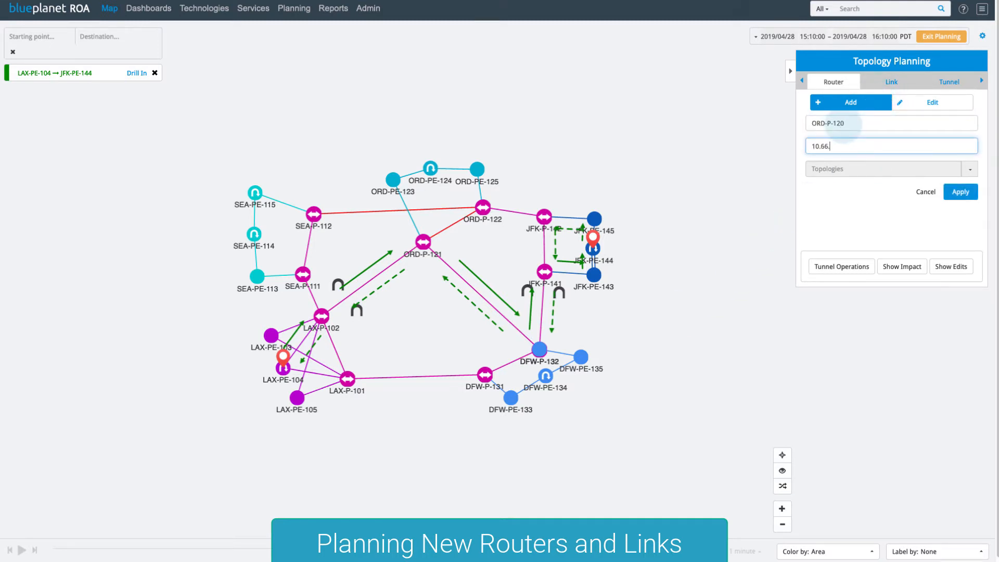
type("0.120")
left_click(969, 169)
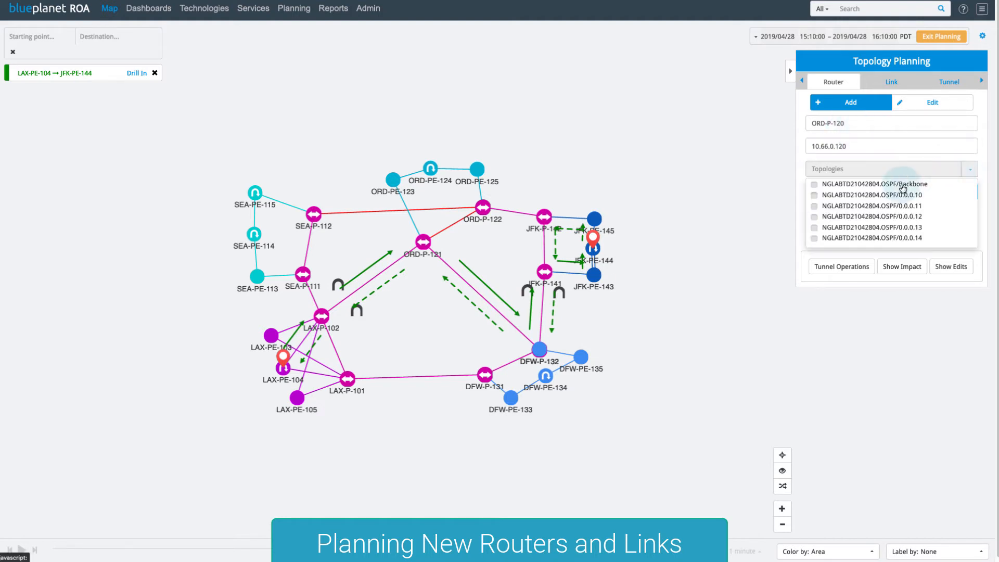
left_click(904, 183)
left_click(967, 171)
left_click(960, 192)
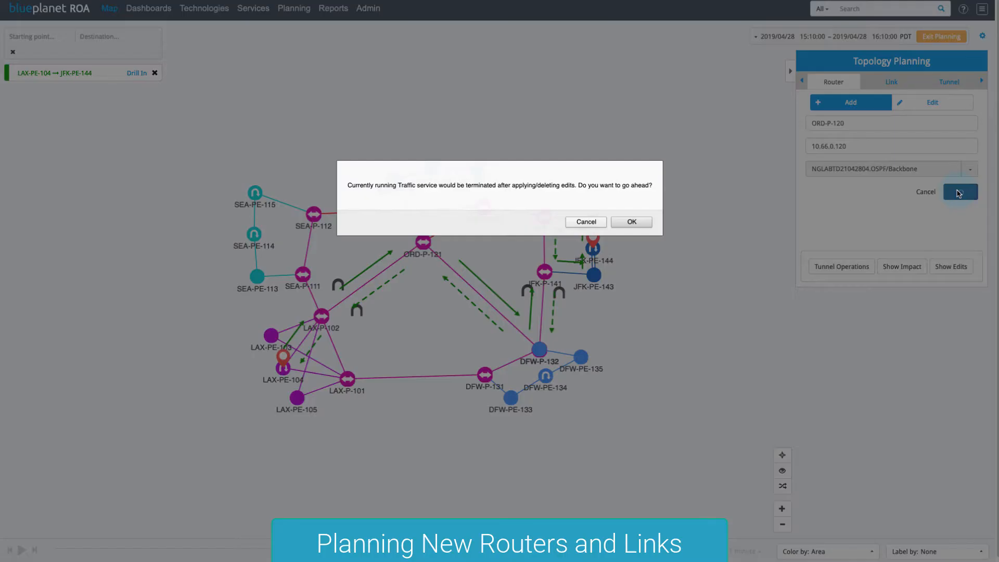
left_click(645, 223)
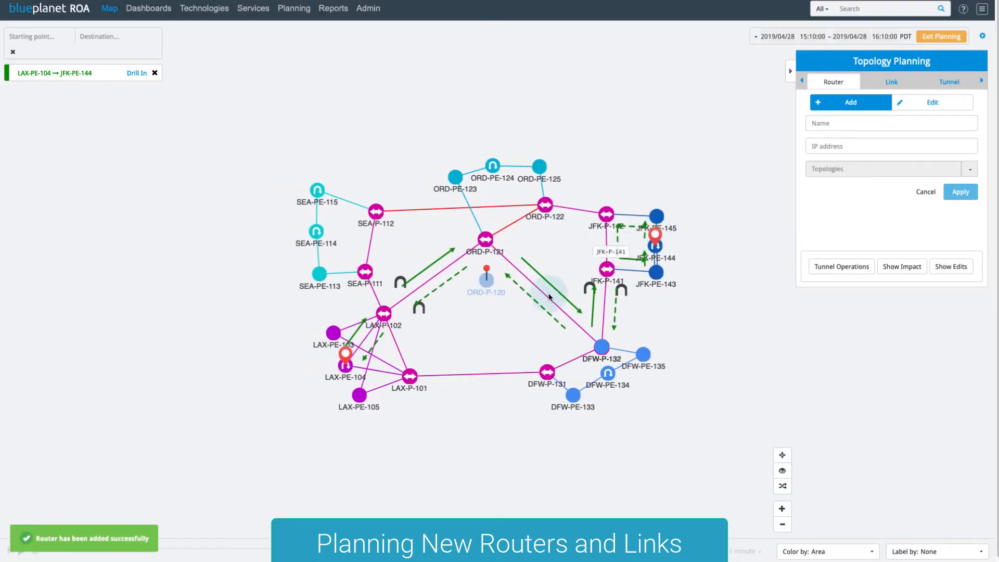
Move router ORD-P-120 to the open area between ORD-P-122 and JFK-P-141 and show its OSPF/Backbone details
left_click(507, 289)
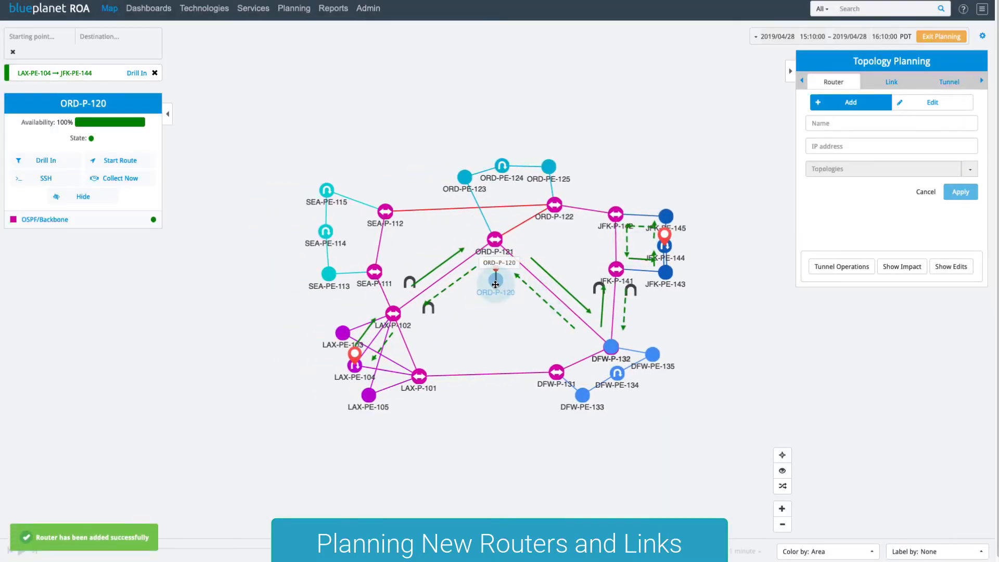
left_click_drag(495, 285, 561, 254)
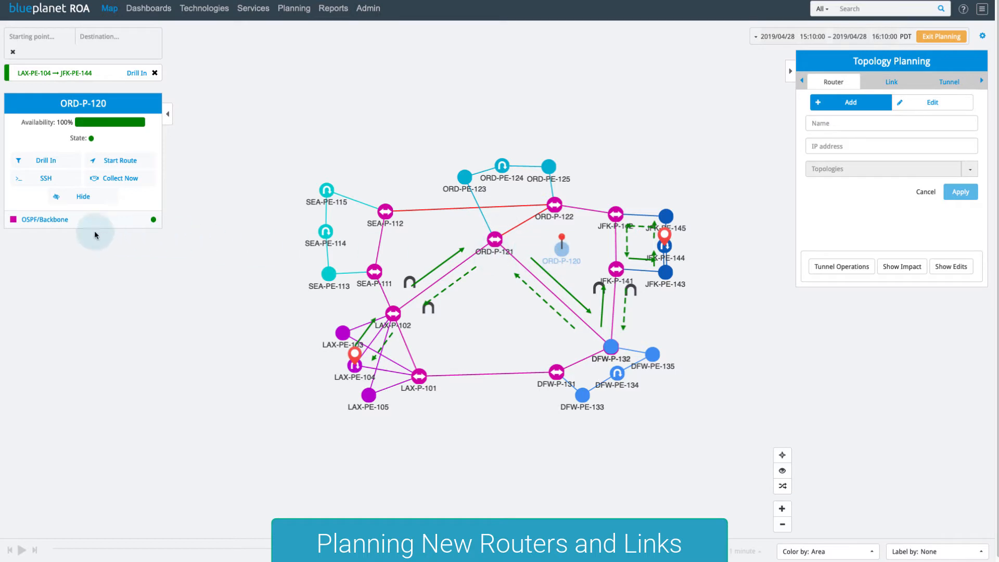
left_click(81, 222)
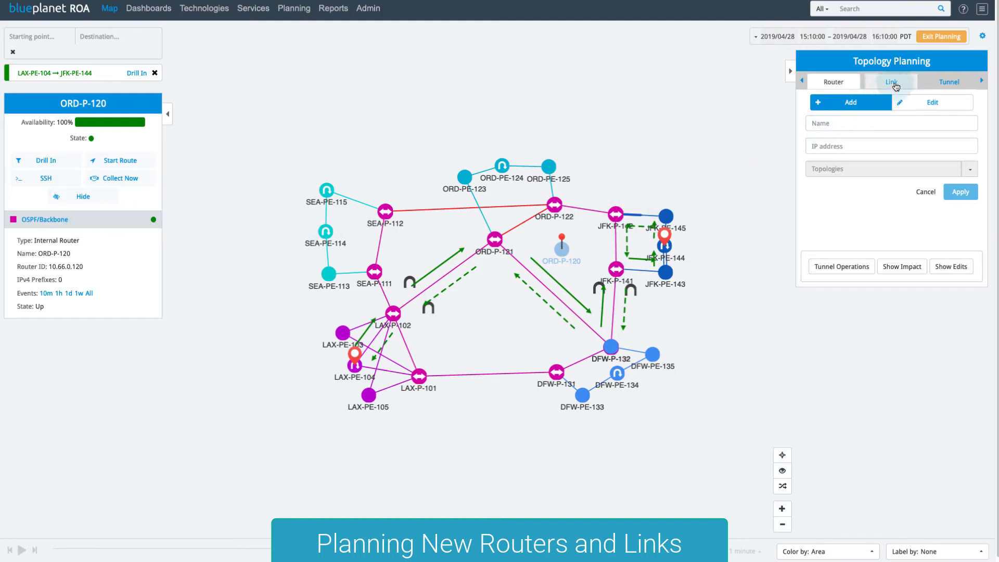
Start a new planned link with ORD-P-121 as the source IGP router and ORD-P-120 as the destination
left_click(892, 83)
left_click(837, 133)
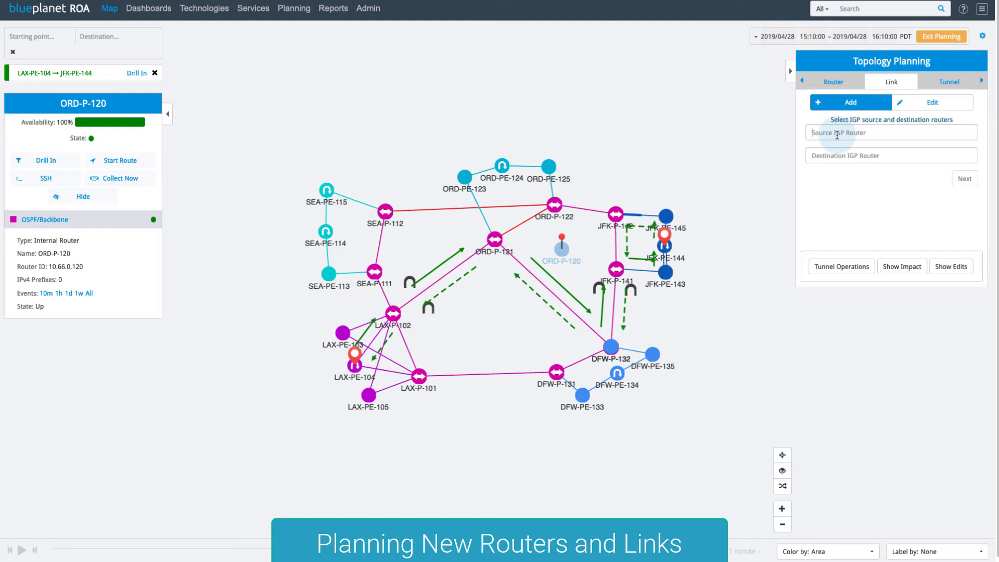
left_click(836, 134)
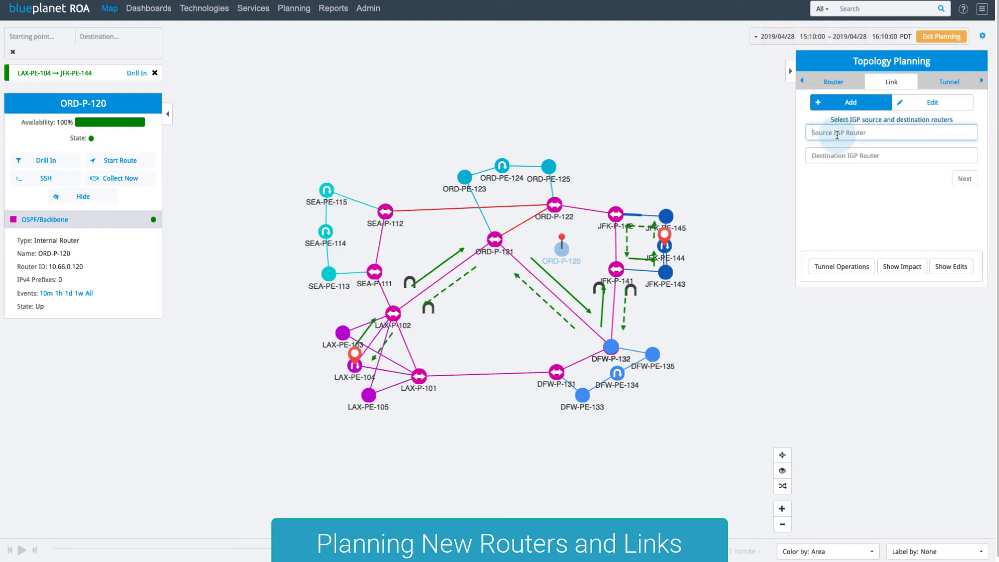
type("ORD")
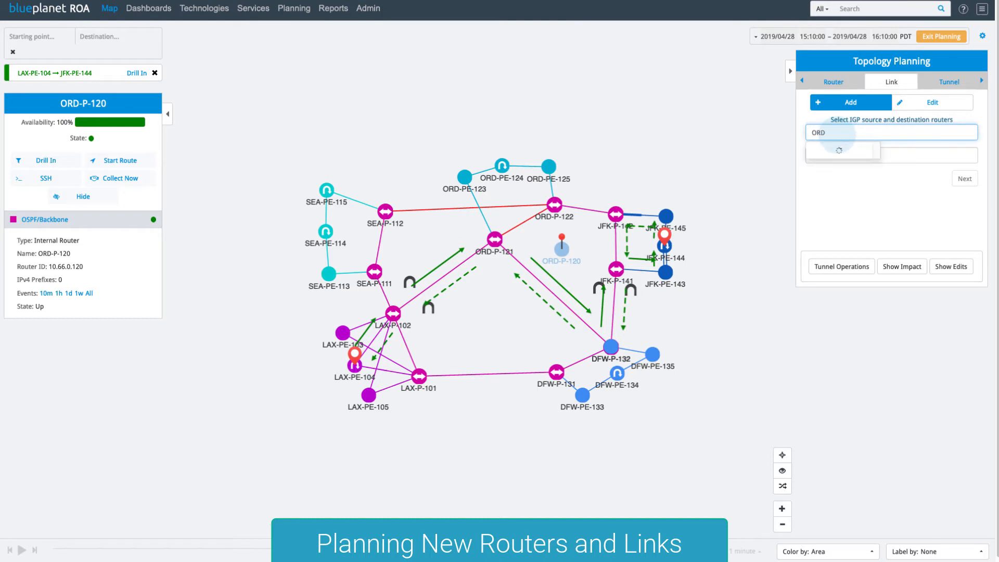
left_click(831, 162)
left_click(834, 155)
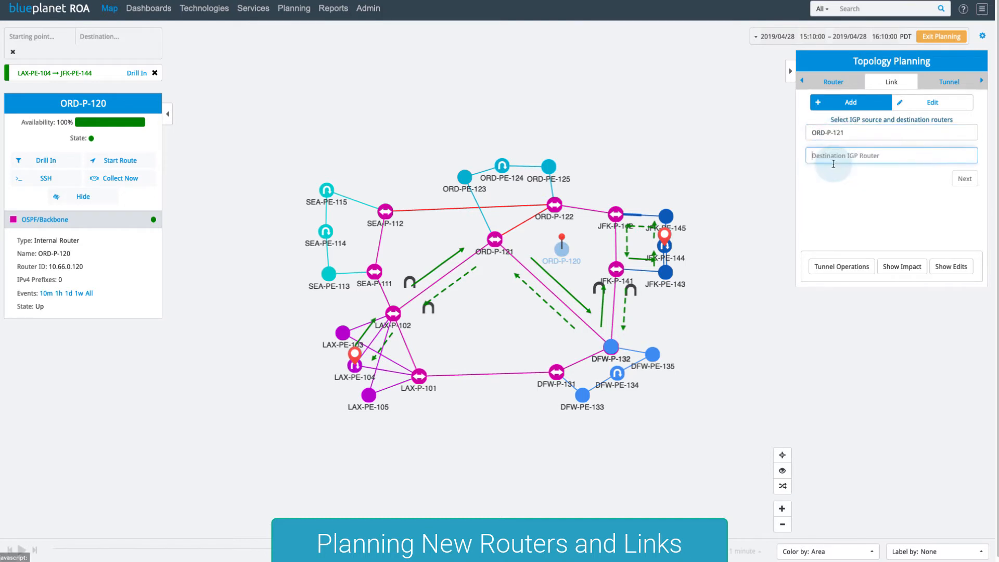
type("ORD")
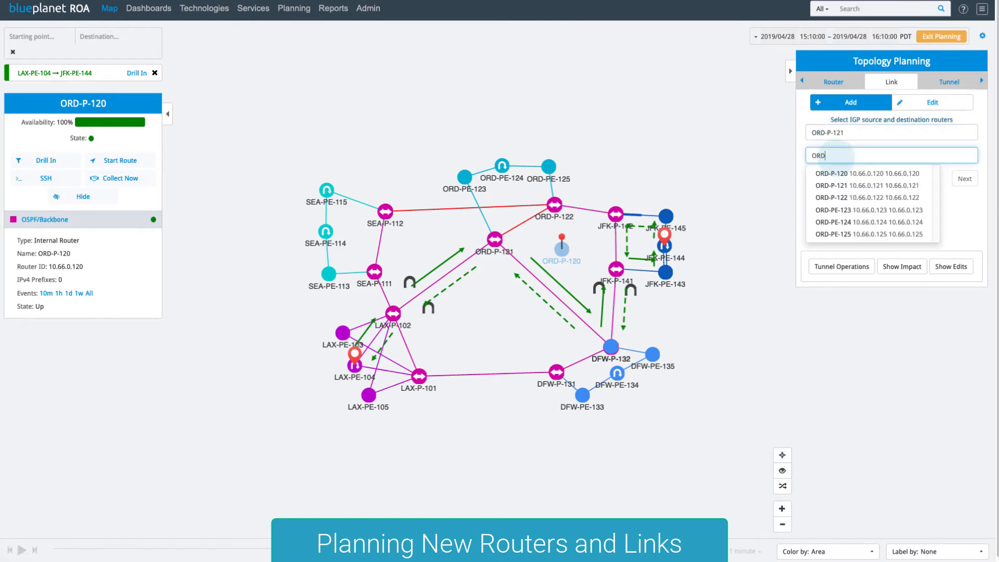
left_click(833, 168)
left_click(962, 178)
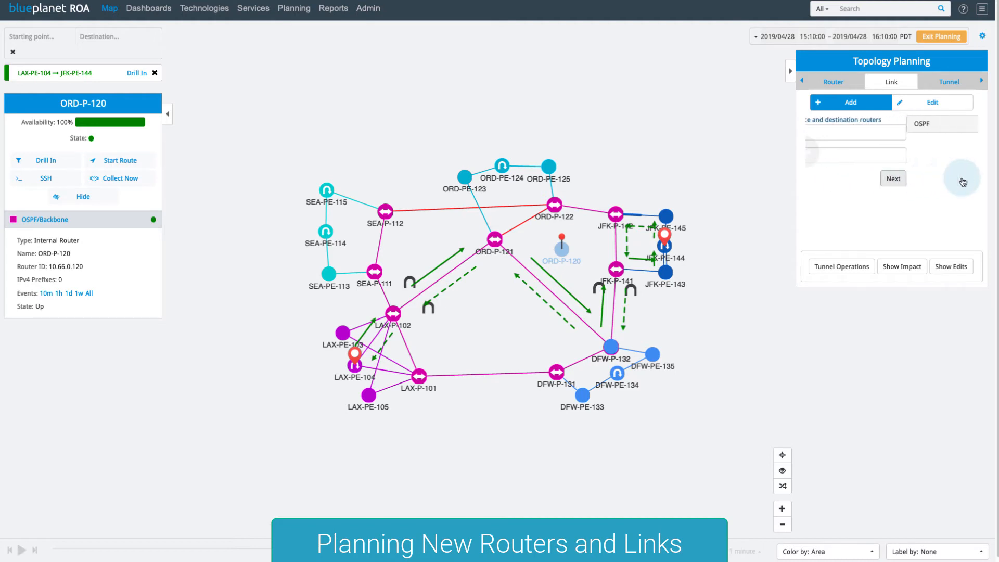
Set the OSPF attributes of the ORD-P-121 to ORD-P-120 link to a 100 µs configured delay and 1 G capacity
left_click(876, 123)
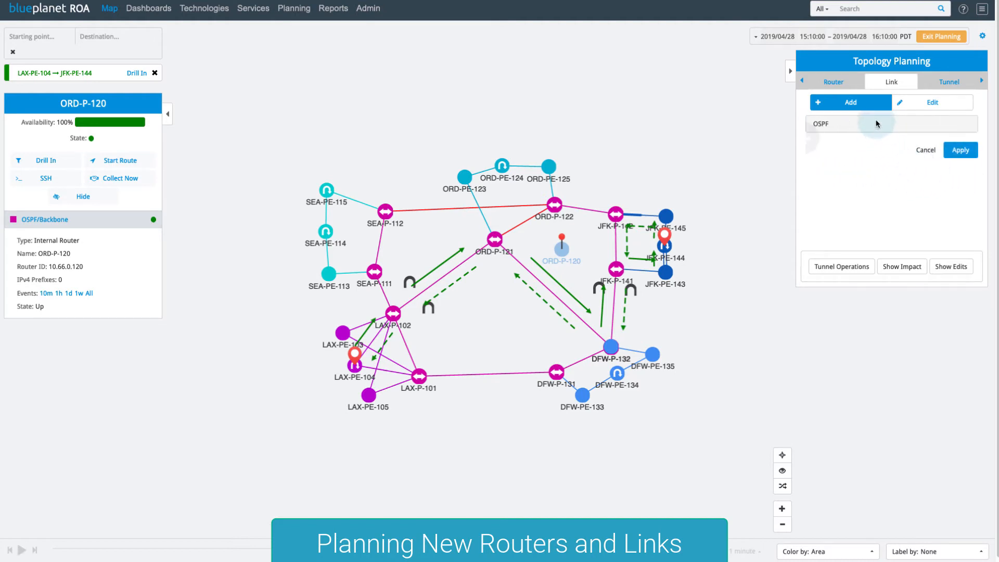
left_click(873, 122)
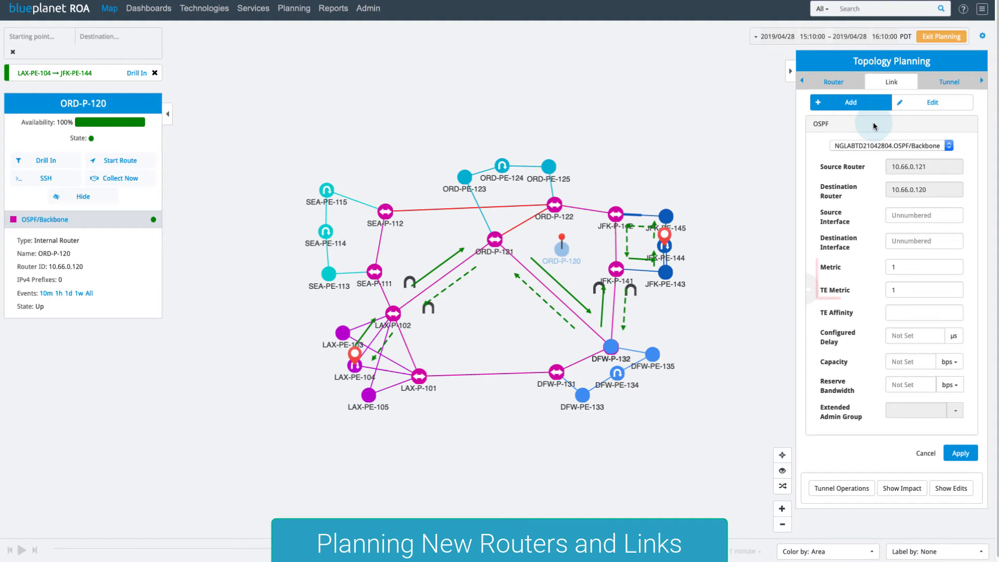
left_click(899, 335)
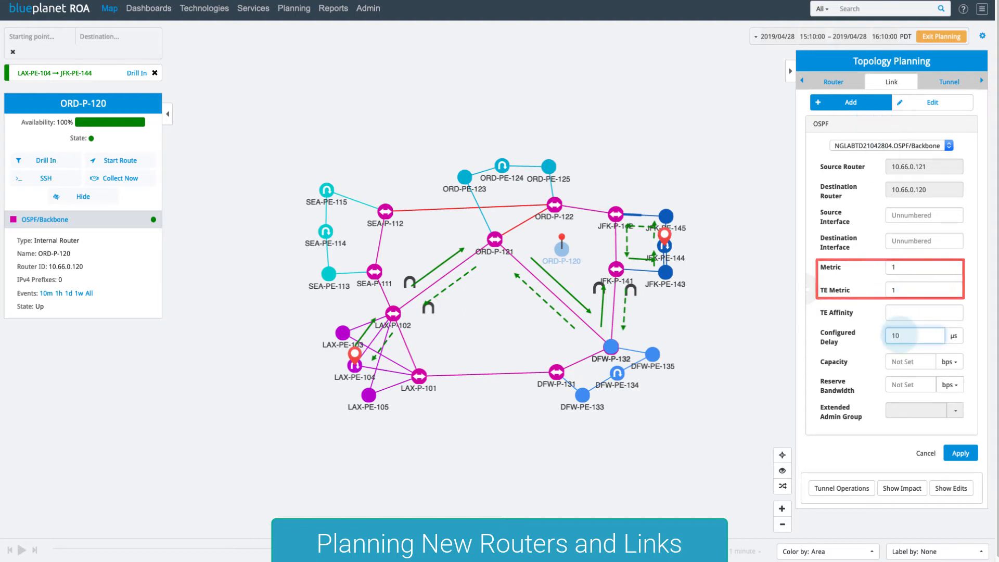
type("100")
left_click(899, 361)
type("1")
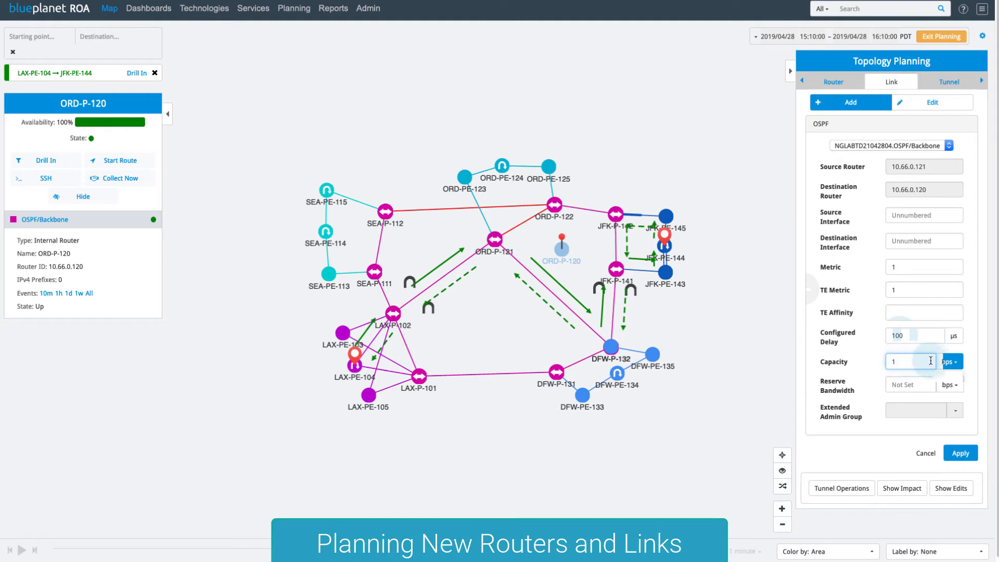
left_click(950, 361)
left_click(922, 416)
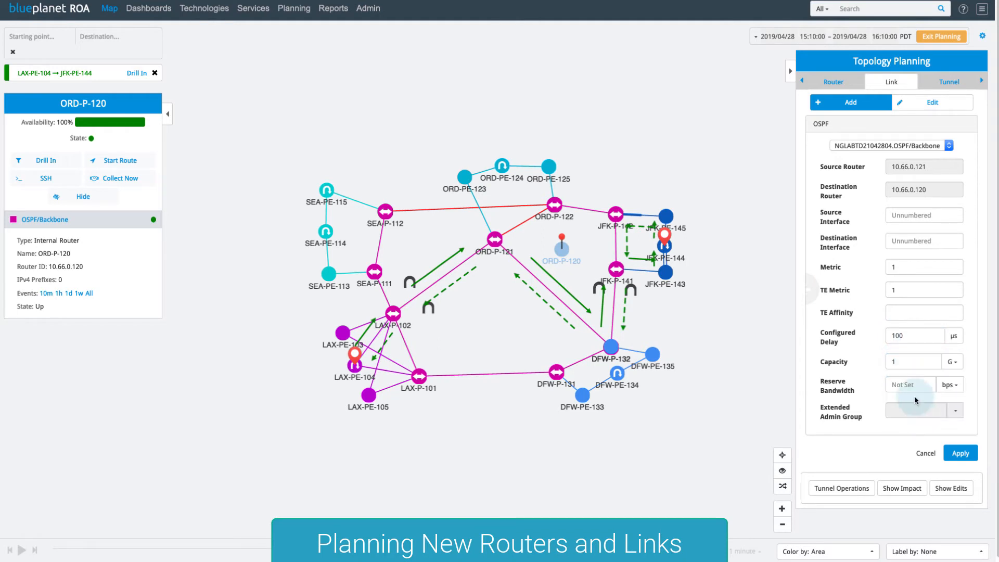
Set the link's reserve bandwidth to 500 M and apply the new ORD-P-121 to ORD-P-120 link
left_click(912, 384)
type("500")
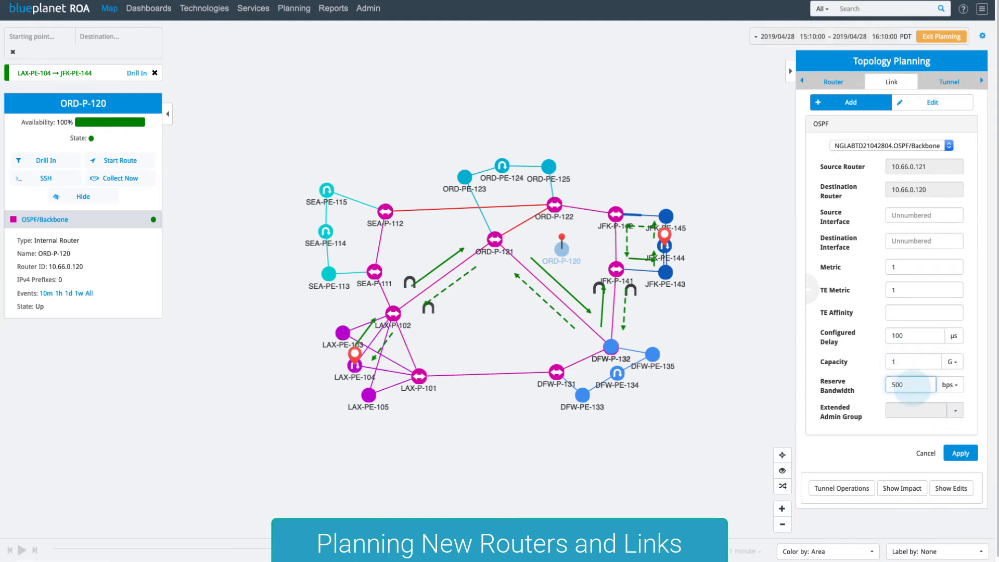
left_click(949, 384)
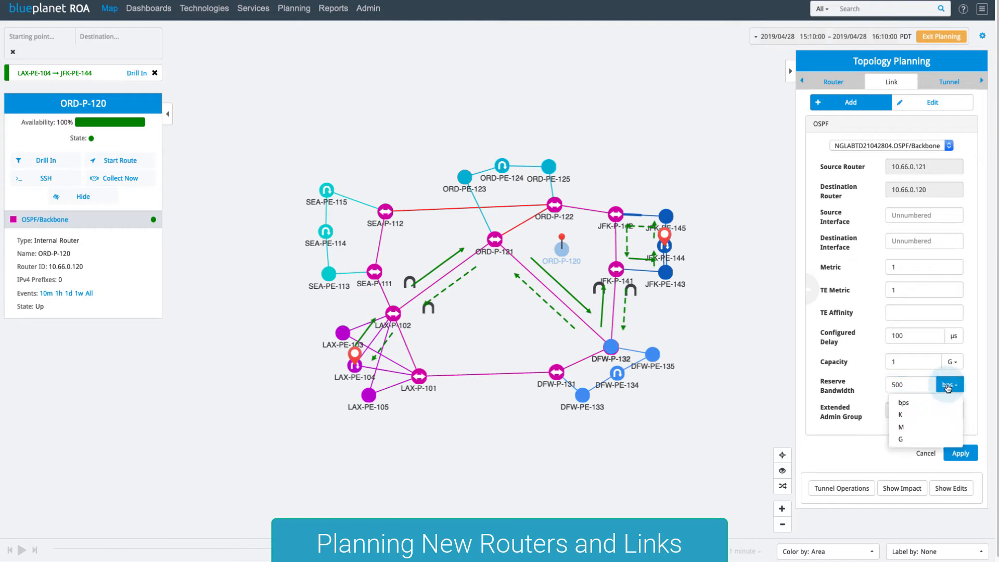
left_click(913, 428)
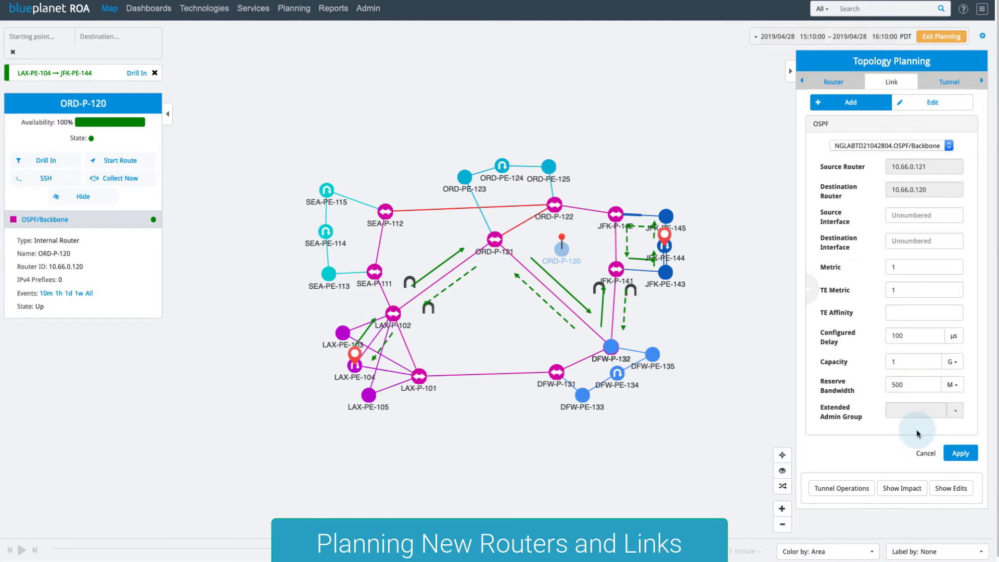
left_click(960, 453)
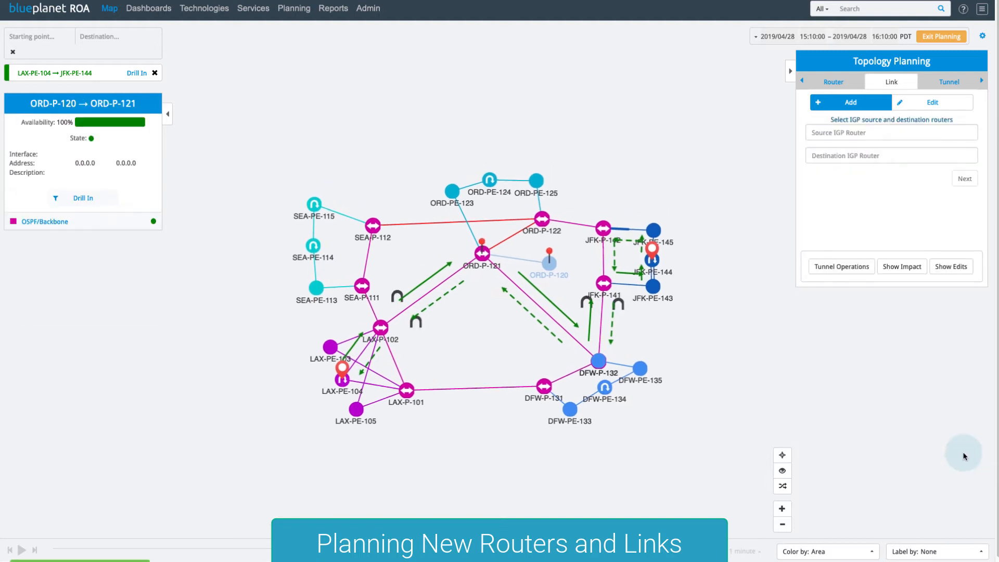
Start another planned link with ORD-P-120 as the source IGP router and JFK-P-141 as the destination
left_click(850, 135)
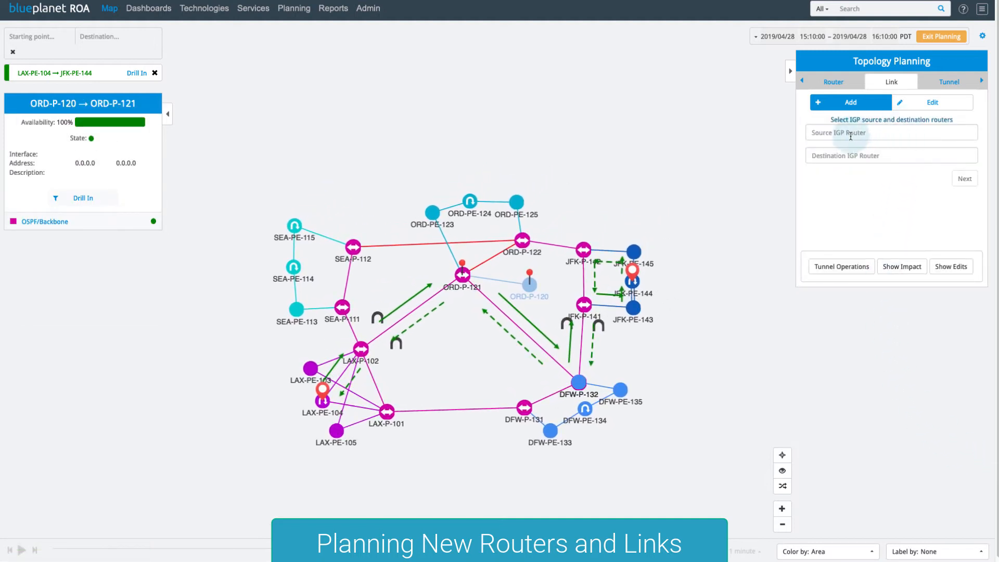
type("ORD")
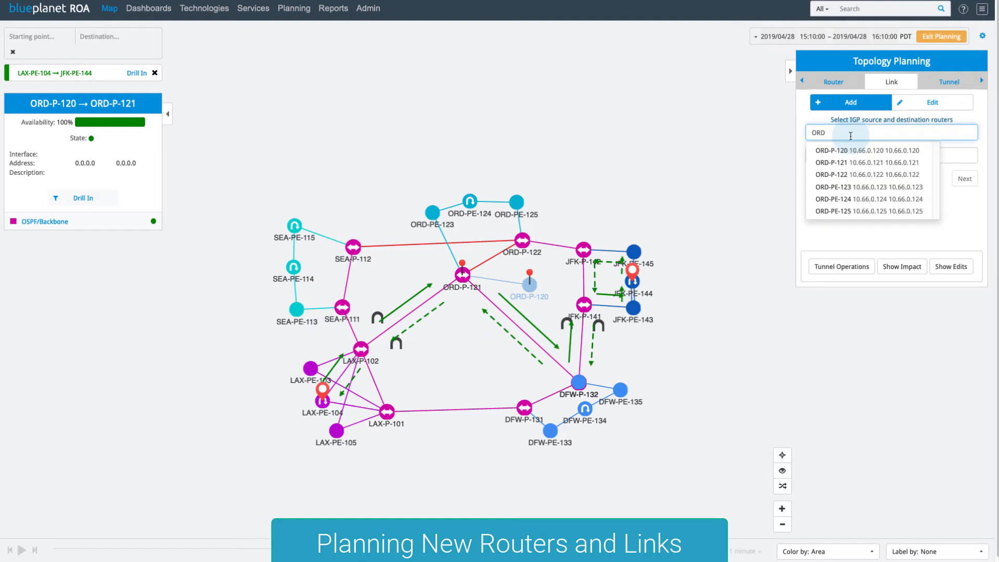
left_click(849, 151)
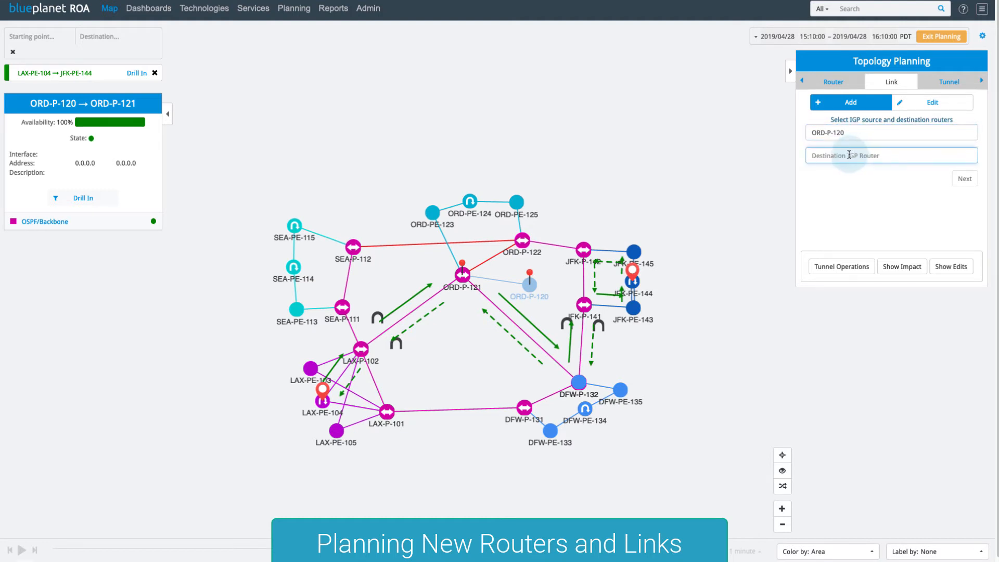
type("JFK")
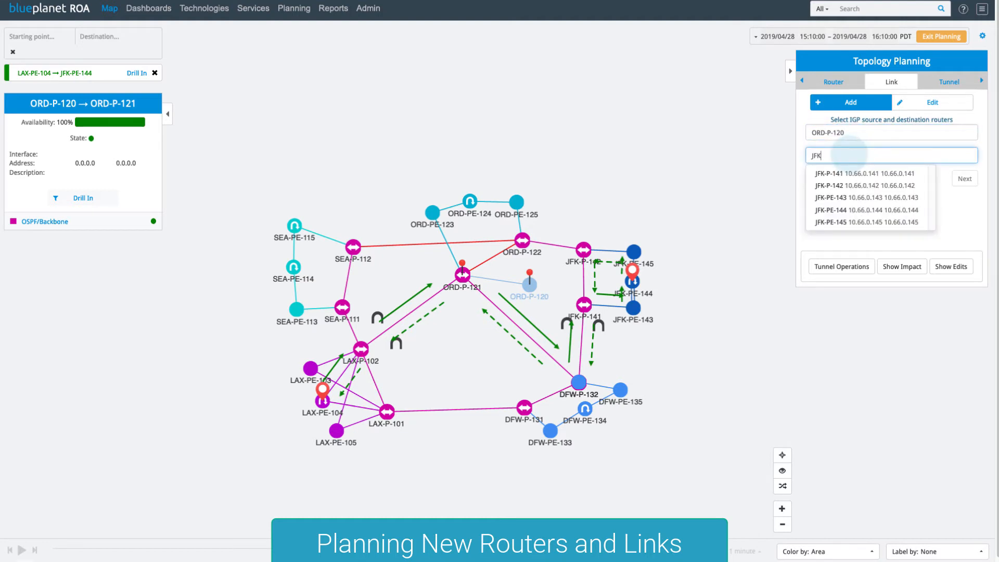
left_click(843, 175)
left_click(964, 179)
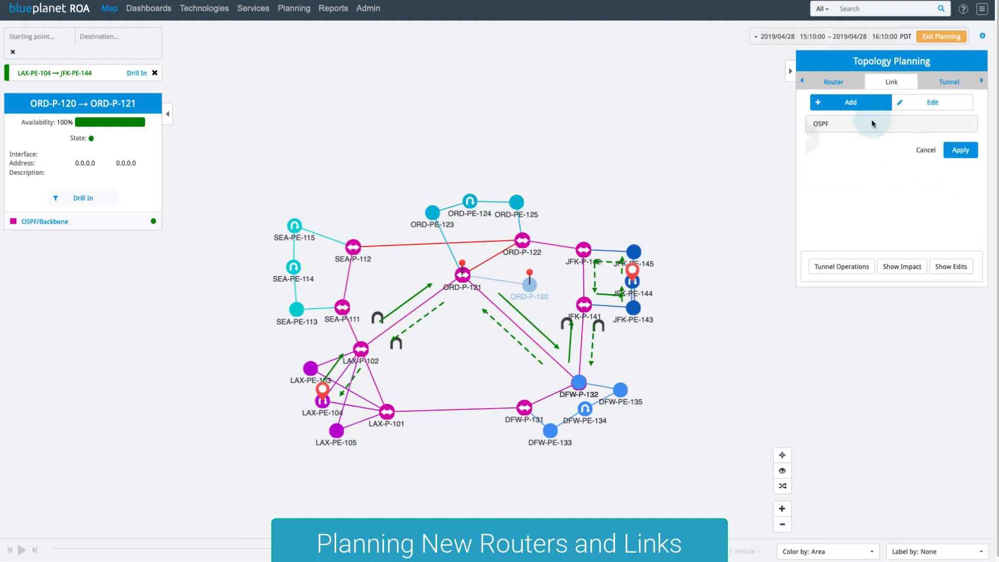
Set the ORD-P-120 to JFK-P-141 link's configured delay to 100 µs and its capacity to 1 G
left_click(901, 333)
type("10")
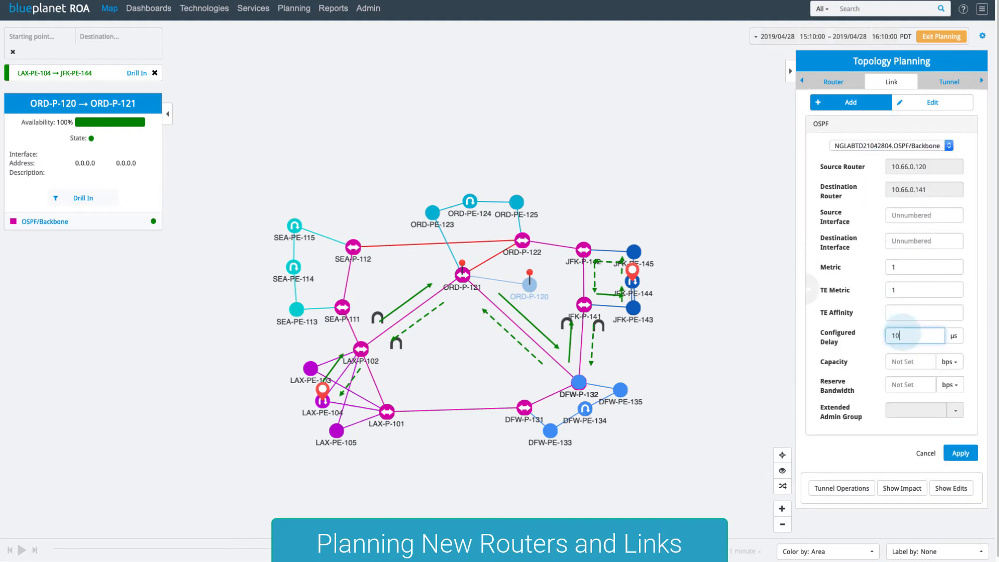
type("0")
left_click(905, 361)
type("1")
left_click(948, 361)
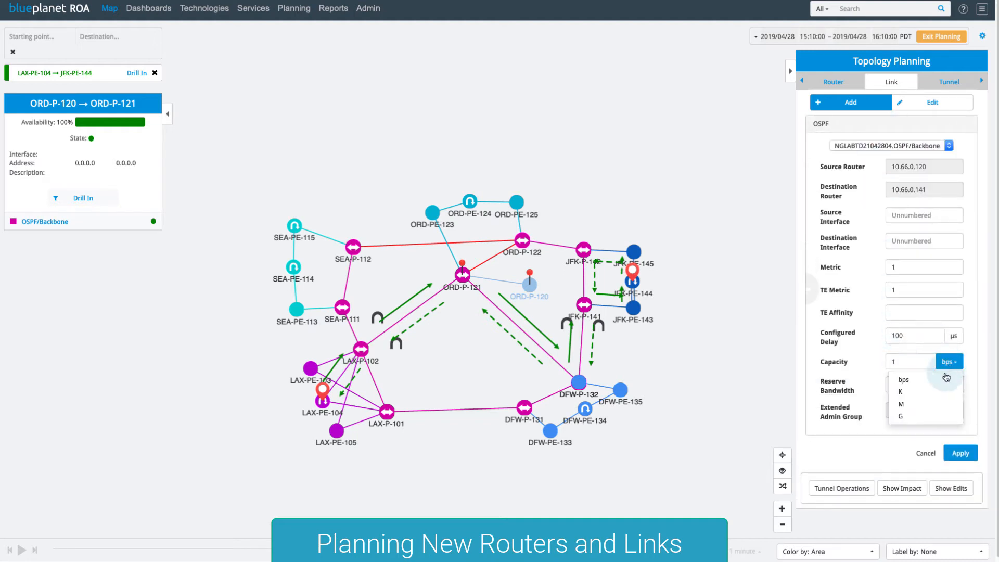
left_click(915, 416)
Set the reserve bandwidth to 500 M and apply the new ORD-P-120 to JFK-P-141 link
left_click(913, 385)
type("500")
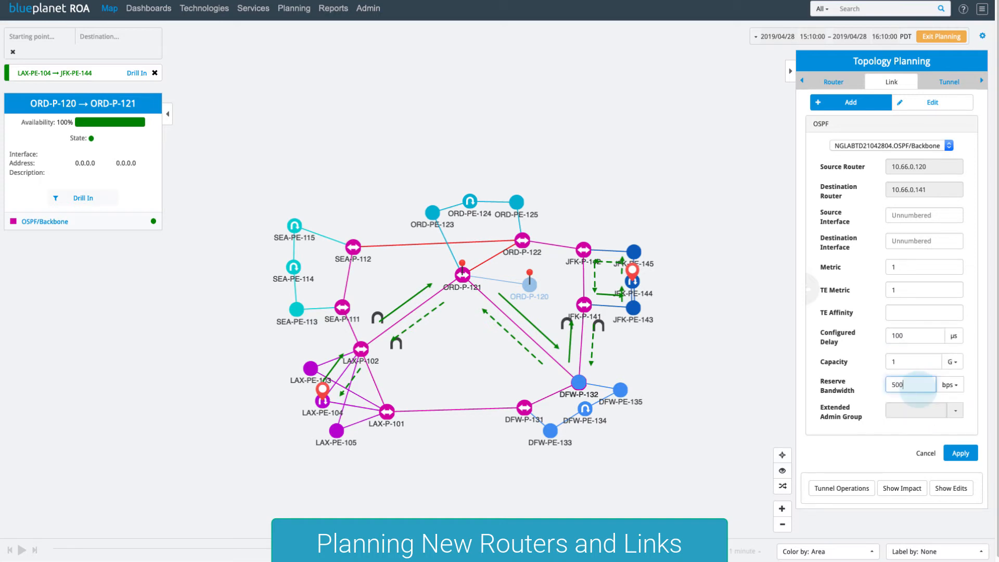
left_click(951, 385)
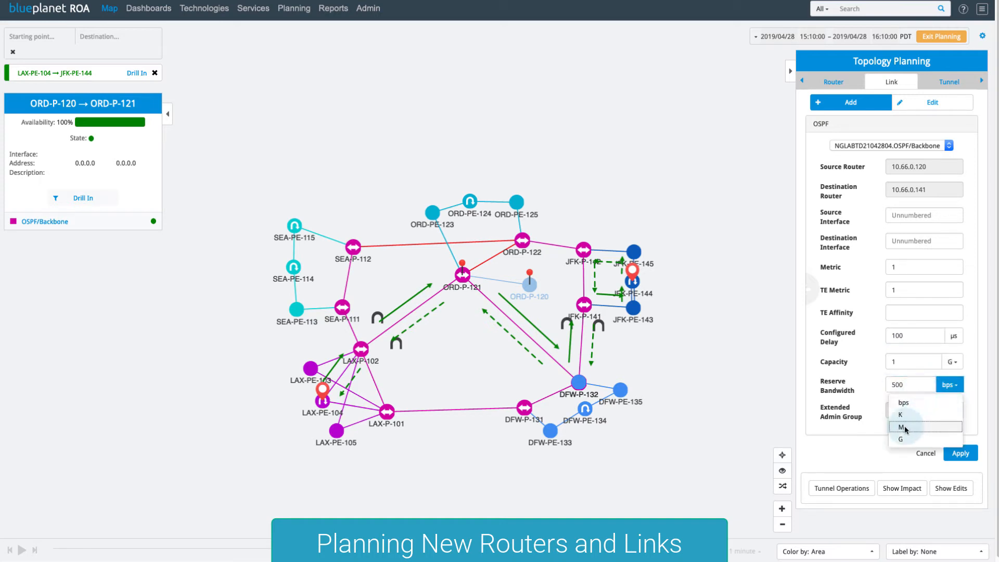
left_click(904, 428)
left_click(960, 453)
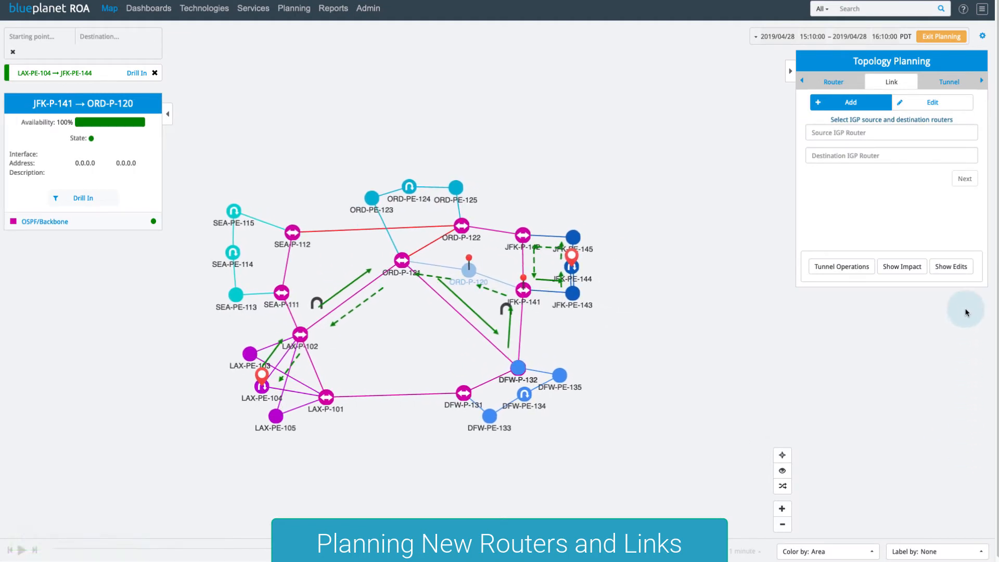
Review the applied planning edits and examine their impact on the devices in the comparison report, then return to the map
left_click(962, 272)
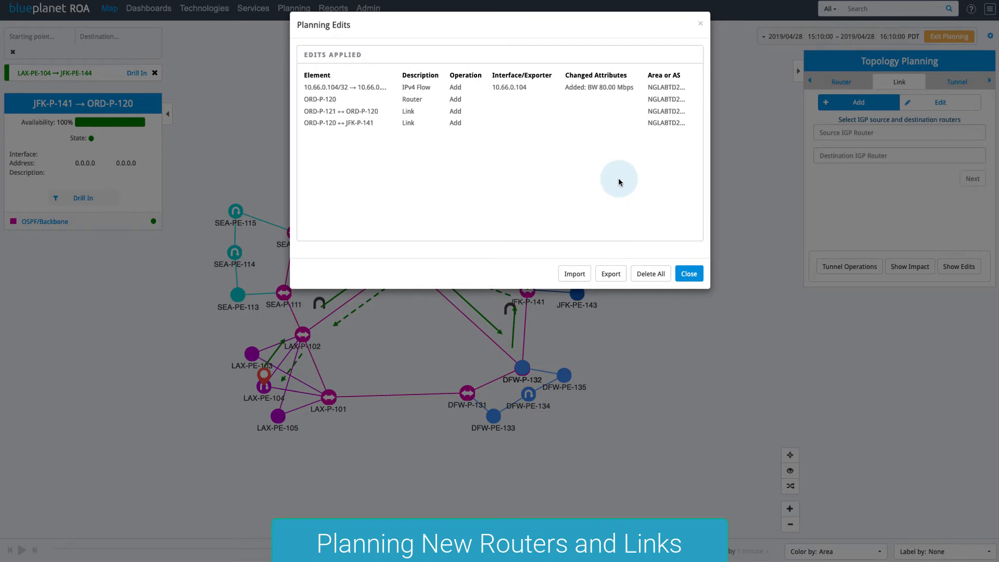
left_click(687, 273)
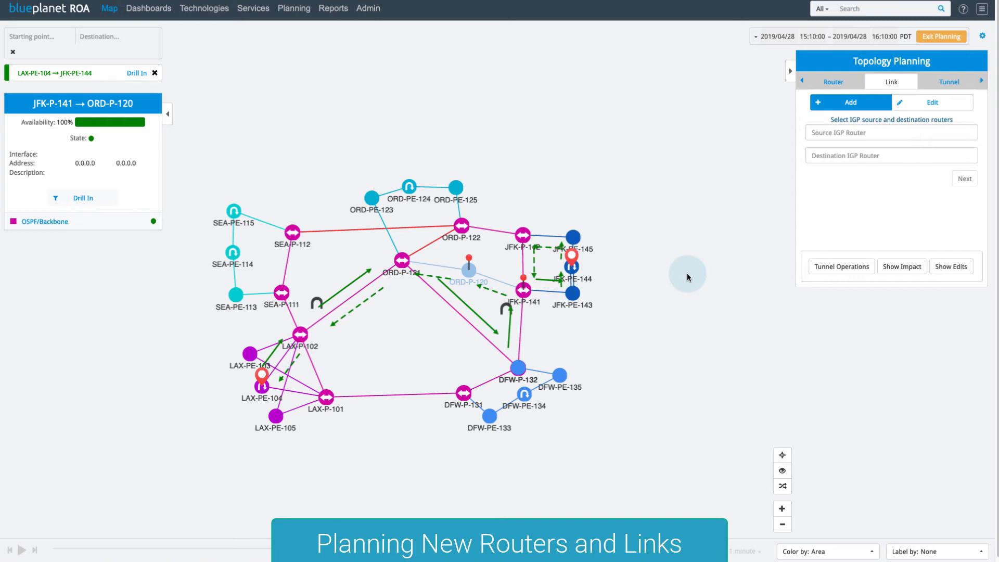
left_click(911, 267)
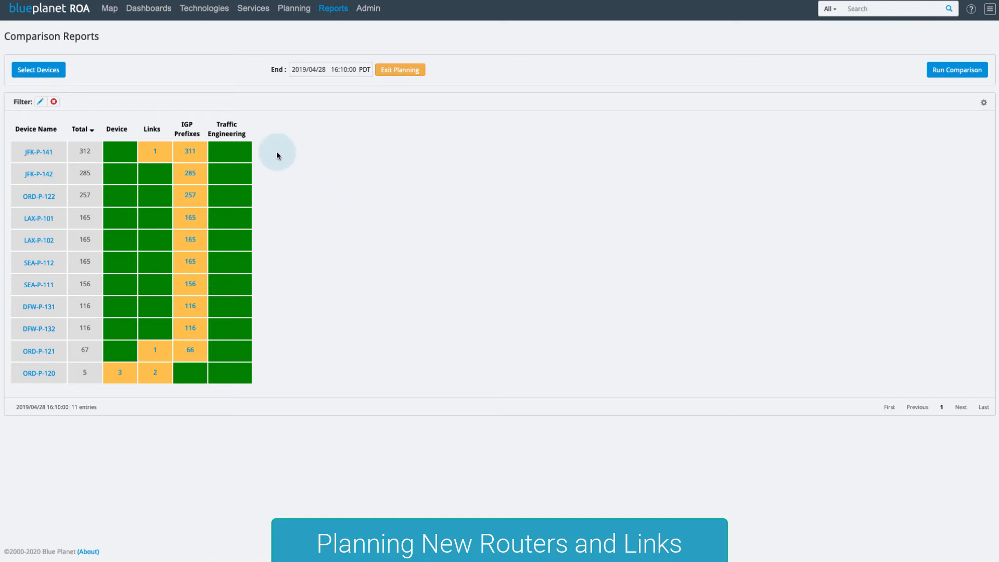
left_click(107, 9)
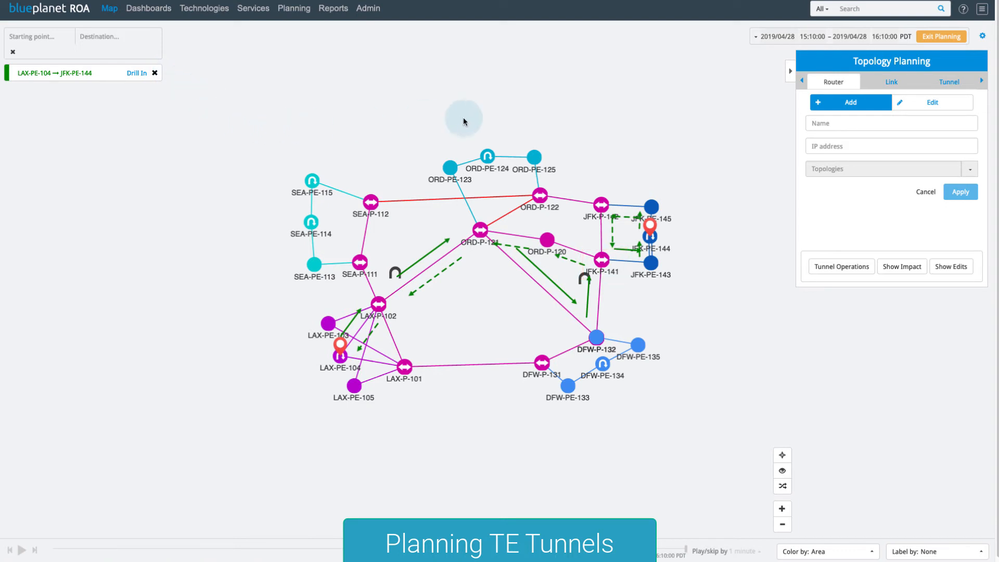
Start editing an existing TE tunnel with LAX-P-102 as its headend router
left_click(937, 82)
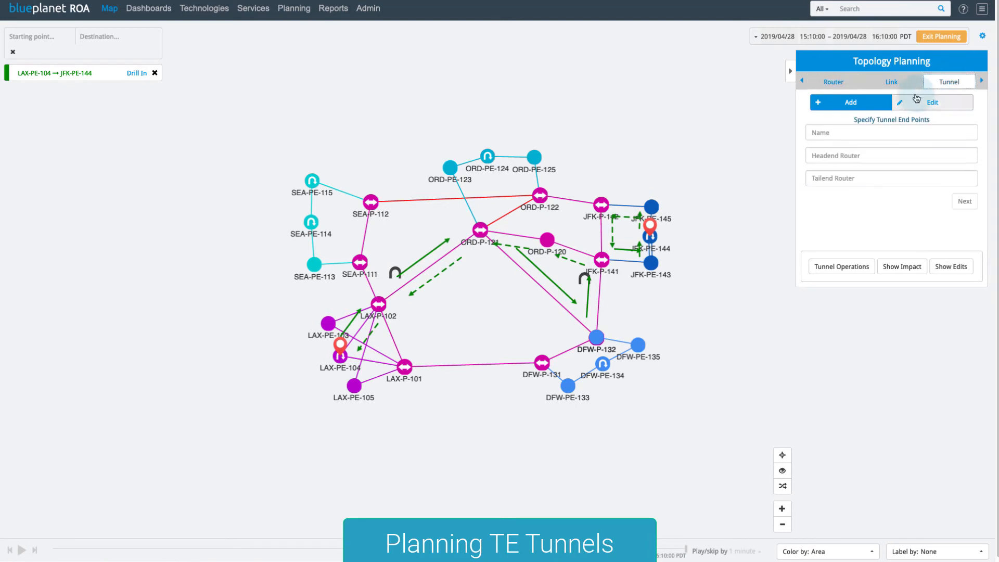
left_click(821, 133)
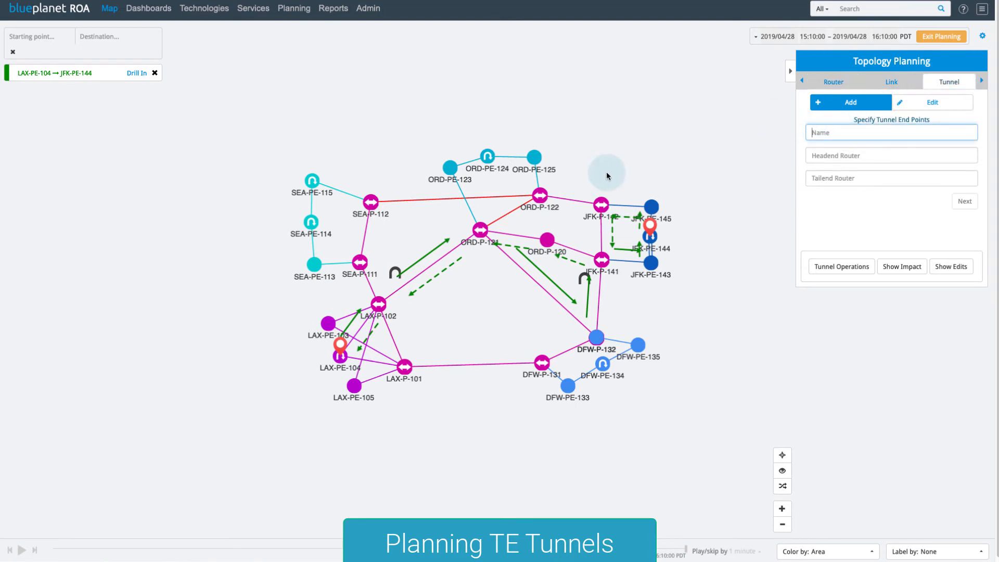
type("LAX")
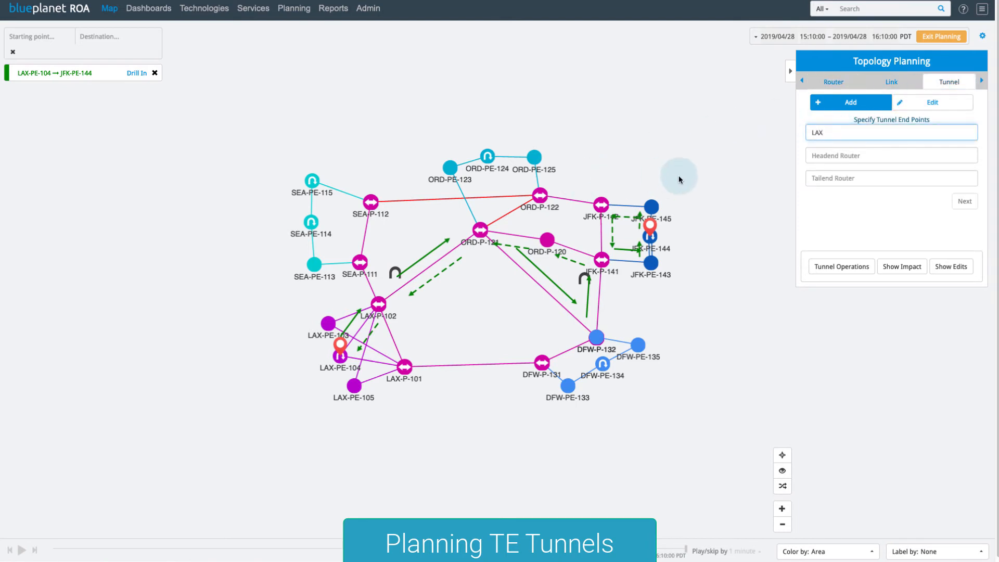
left_click(907, 103)
left_click(853, 133)
type("LAX")
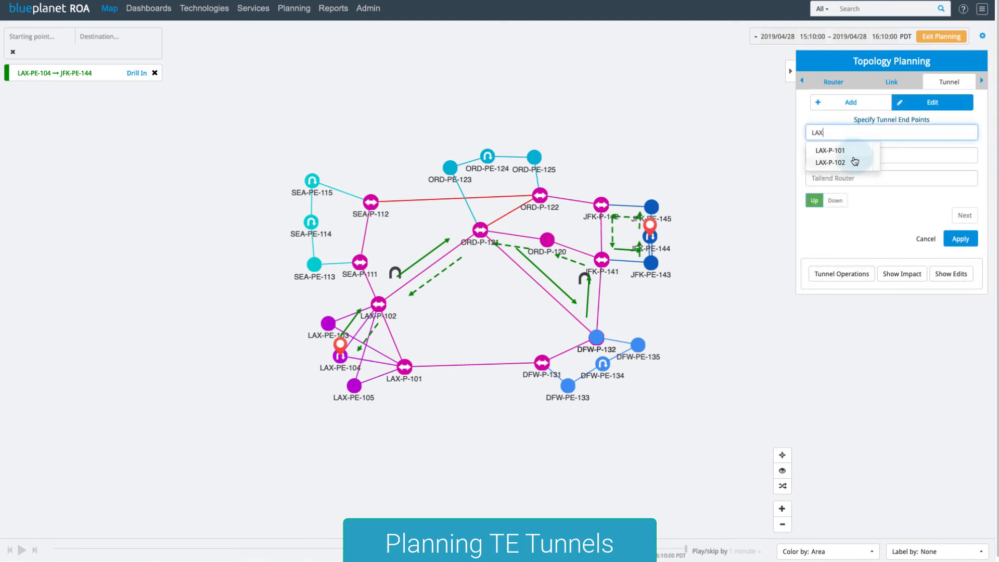
left_click(850, 161)
Choose tailend router JFK-P-141 and tunnel Tunnel10241, and proceed to its path constraints
left_click(850, 156)
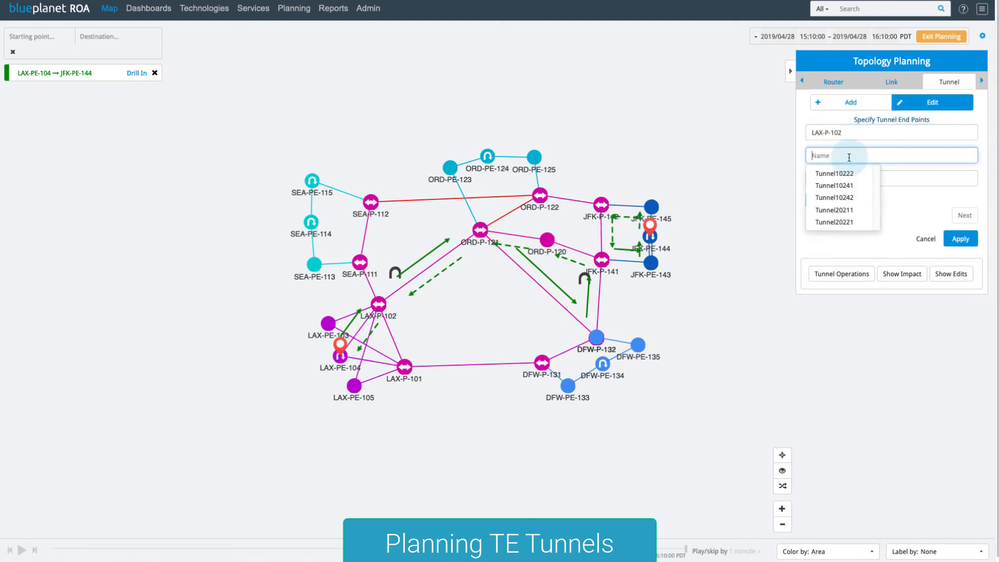
left_click(908, 178)
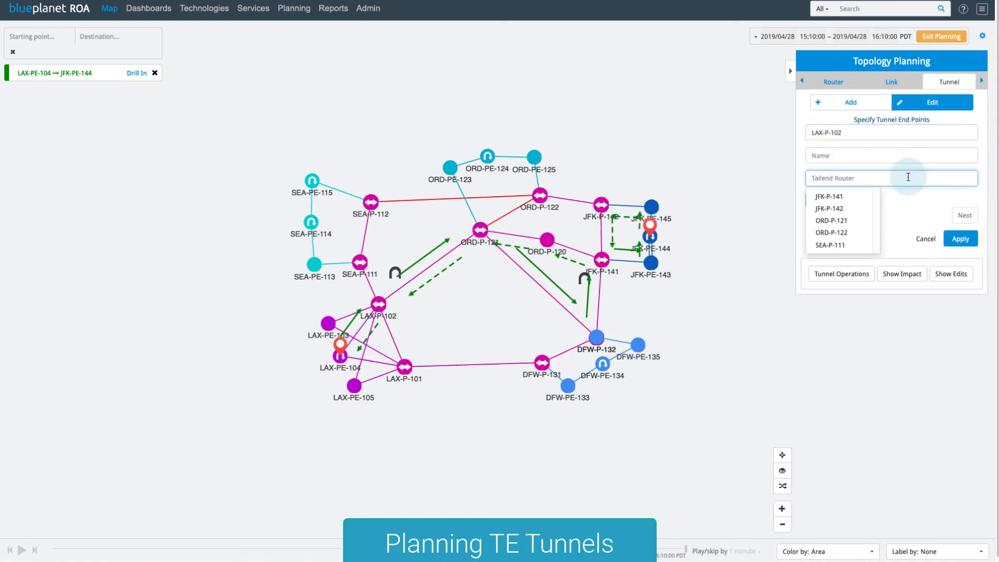
left_click(864, 196)
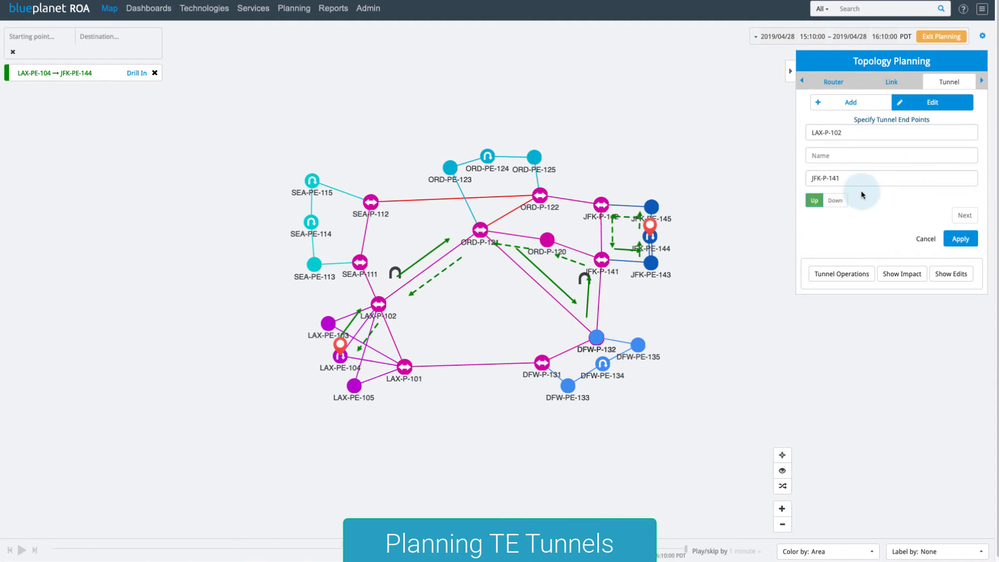
left_click(854, 156)
left_click(851, 174)
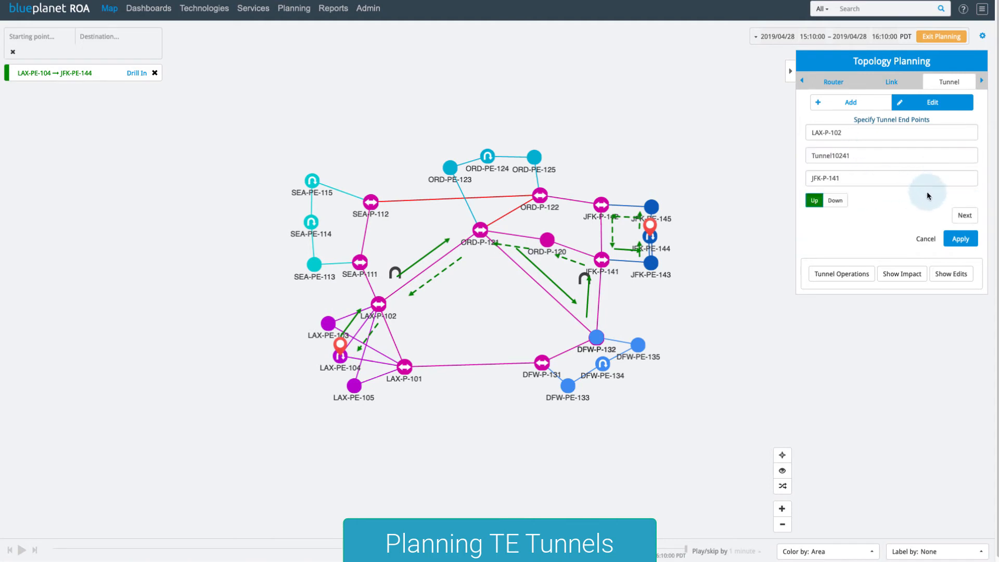
left_click(964, 215)
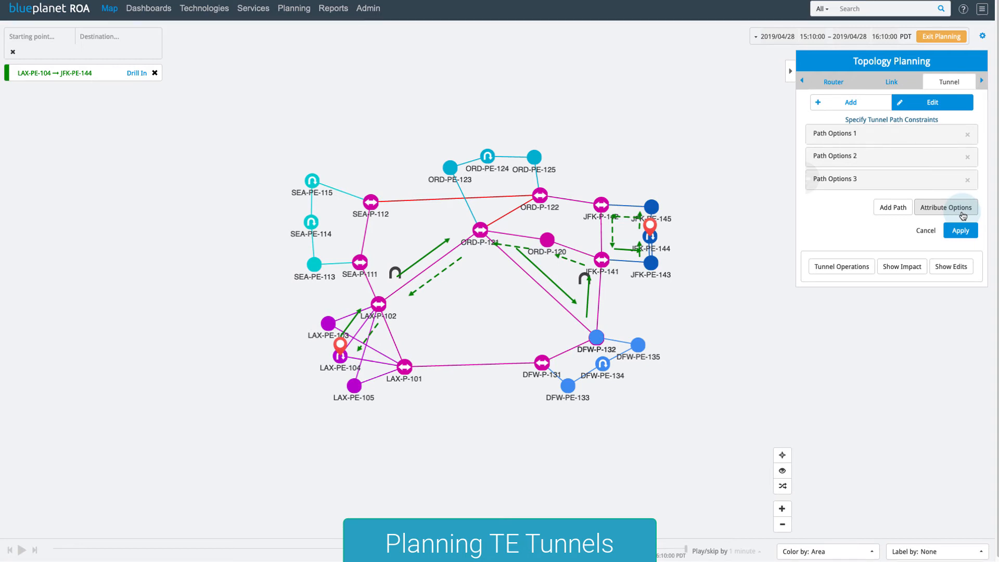
Remove Path Options 3 from the tunnel and open the hop list of Path Options 1 for editing
left_click(966, 180)
left_click(896, 134)
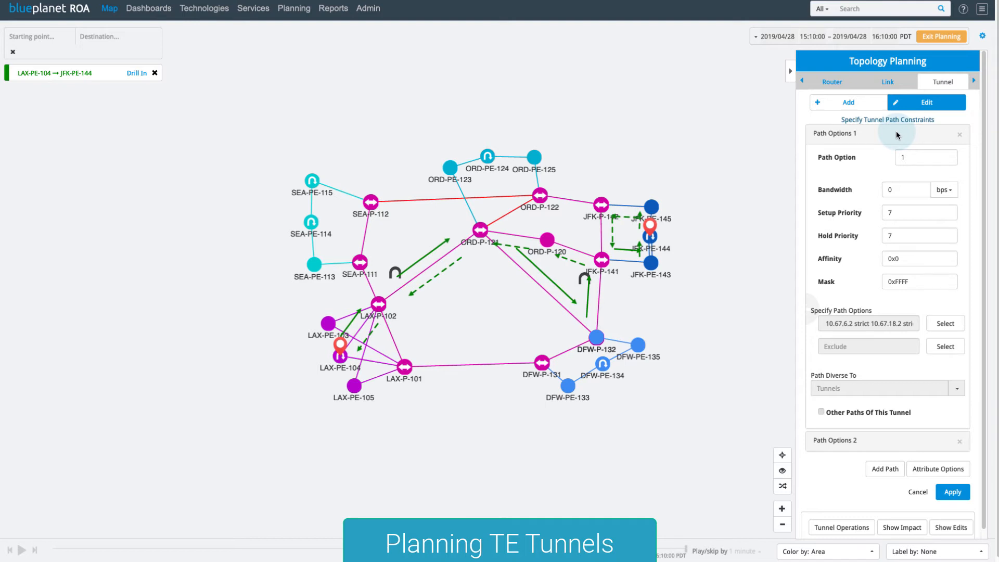
left_click(941, 323)
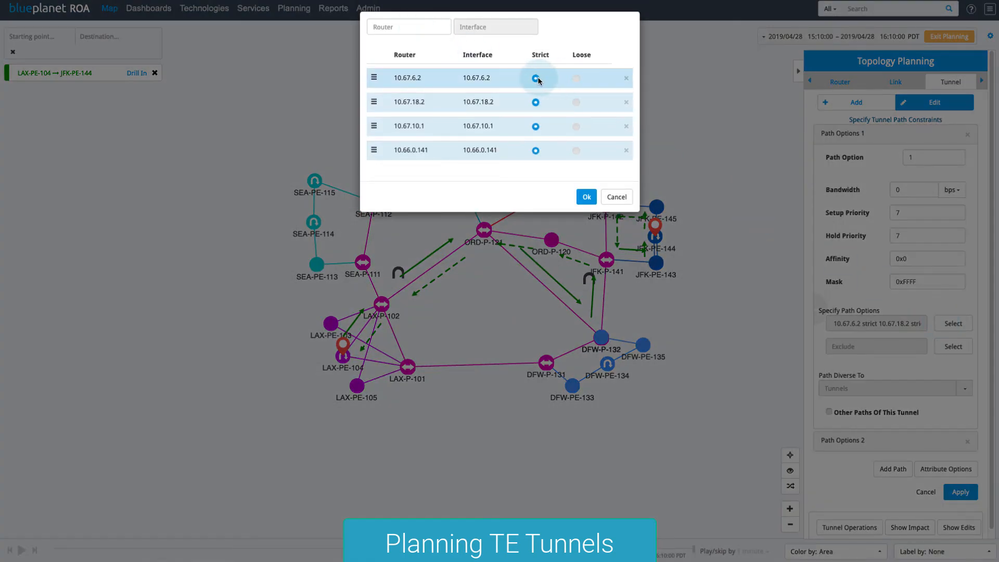
Reorder the Path Options 1 hops so that 10.67.18.2 follows 10.67.10.1
left_click(576, 78)
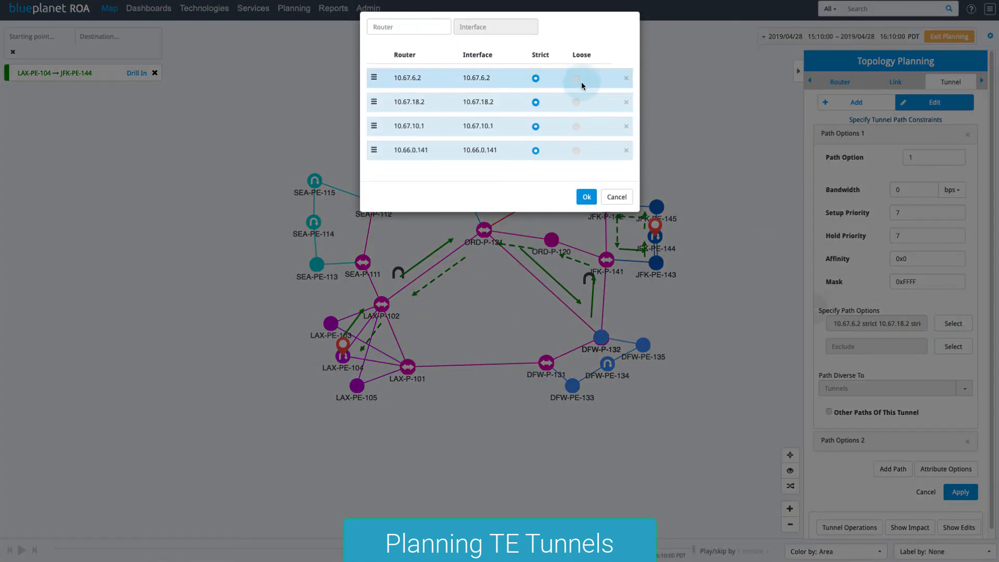
left_click(535, 78)
left_click_drag(374, 102, 372, 131)
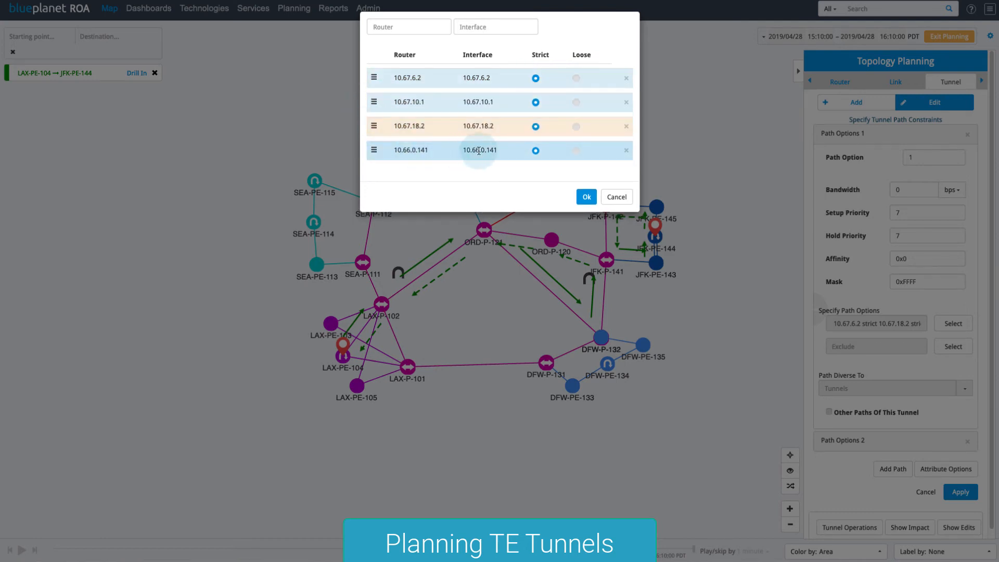
Remove every existing hop from the Path Options 1 list
left_click(626, 78)
left_click(626, 78)
left_click(625, 78)
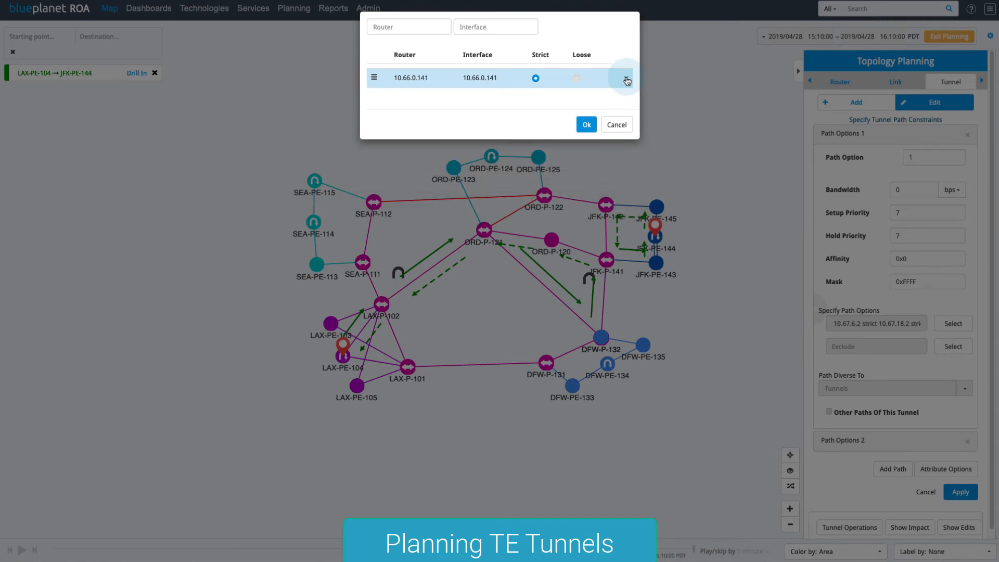
left_click(626, 78)
Add router ORD-P-121 as the strict hop of Path Options 1, confirm the list and close that path option
left_click(422, 27)
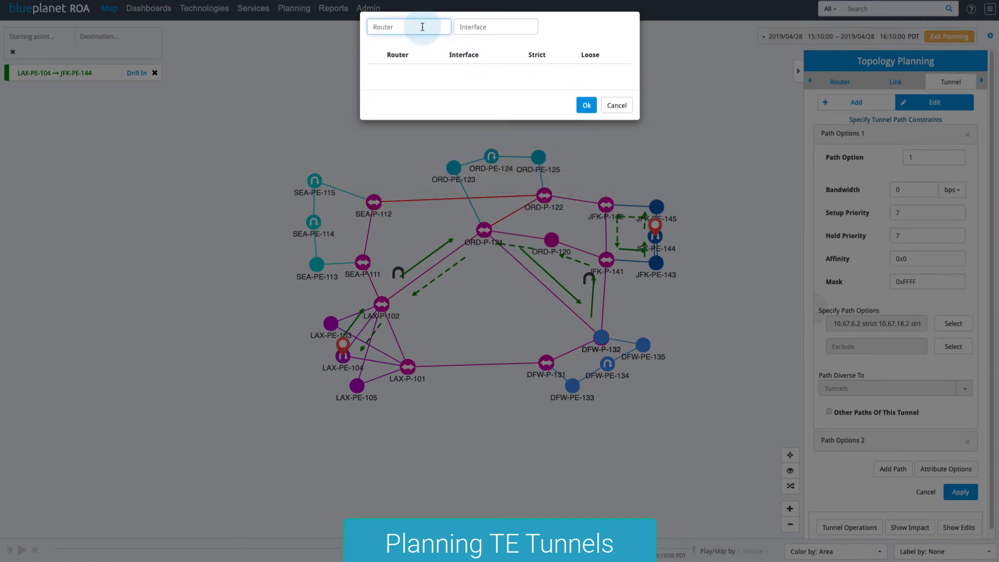
type("ORD")
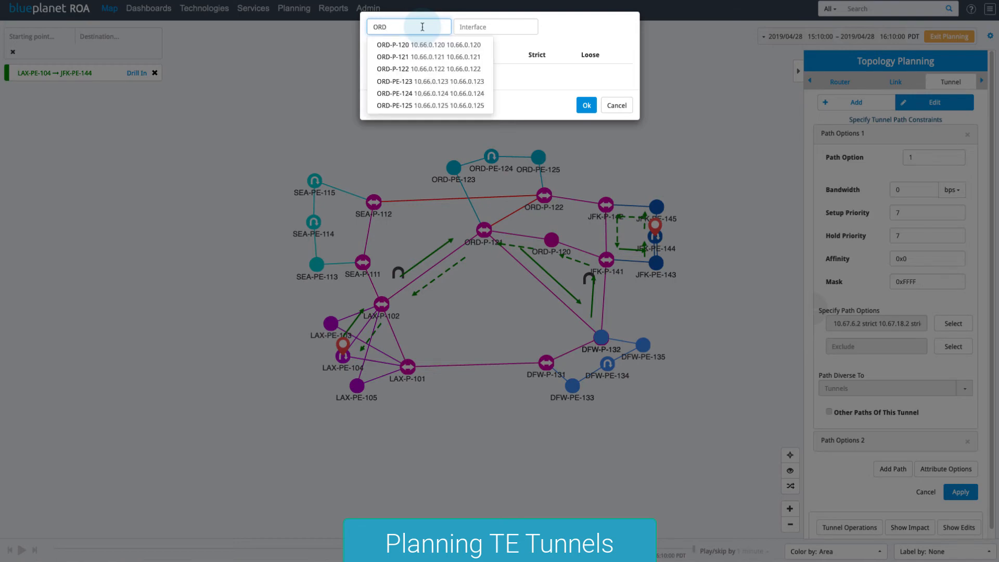
left_click(407, 57)
left_click(586, 127)
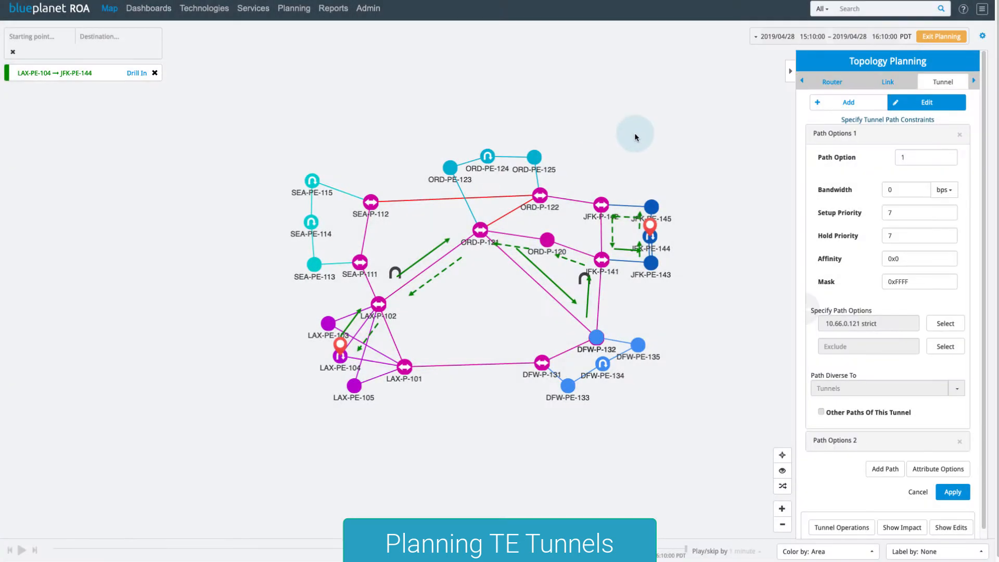
left_click(861, 137)
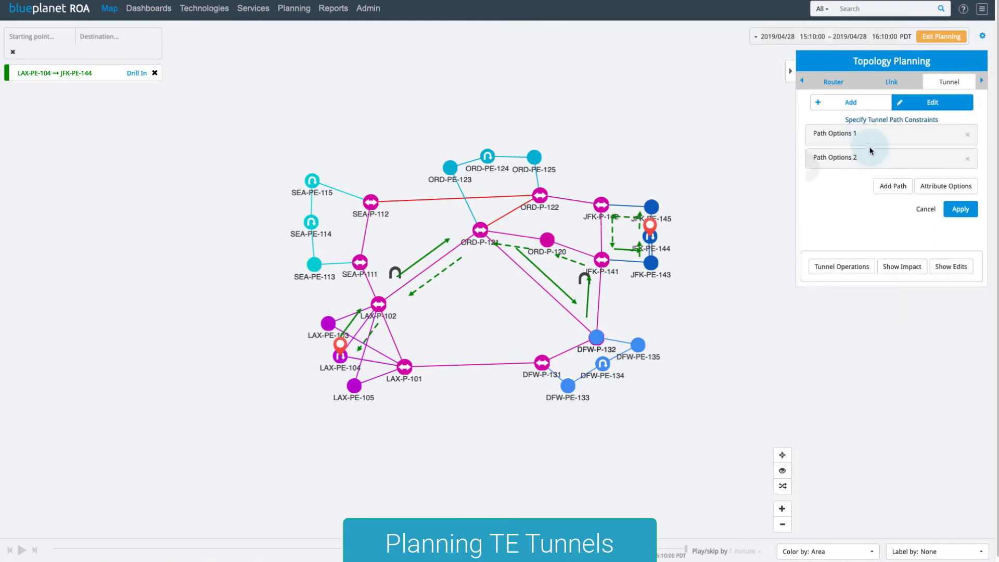
Clear all hops from Path Options 2 to make its path dynamic, and close that path option
left_click(853, 156)
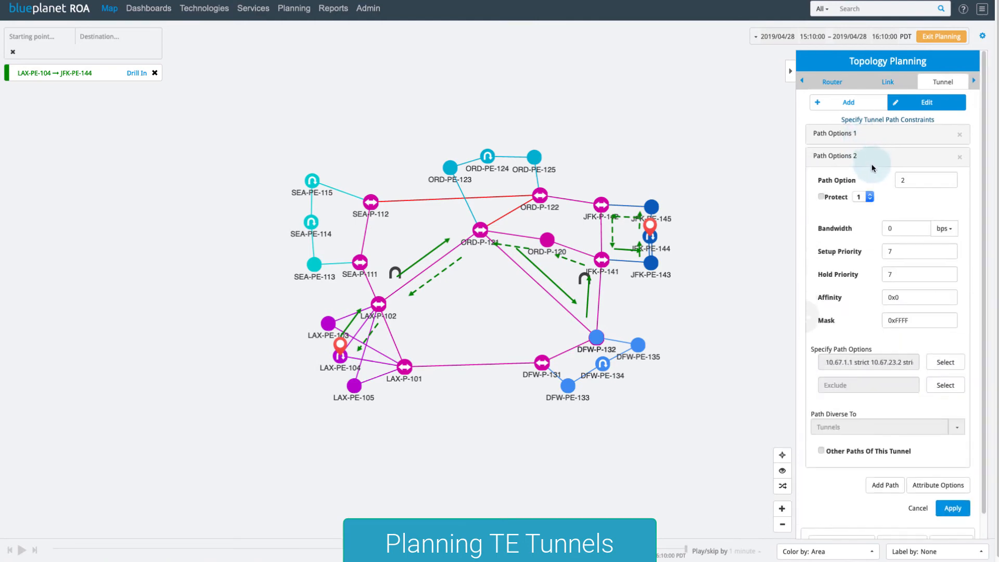
left_click(945, 361)
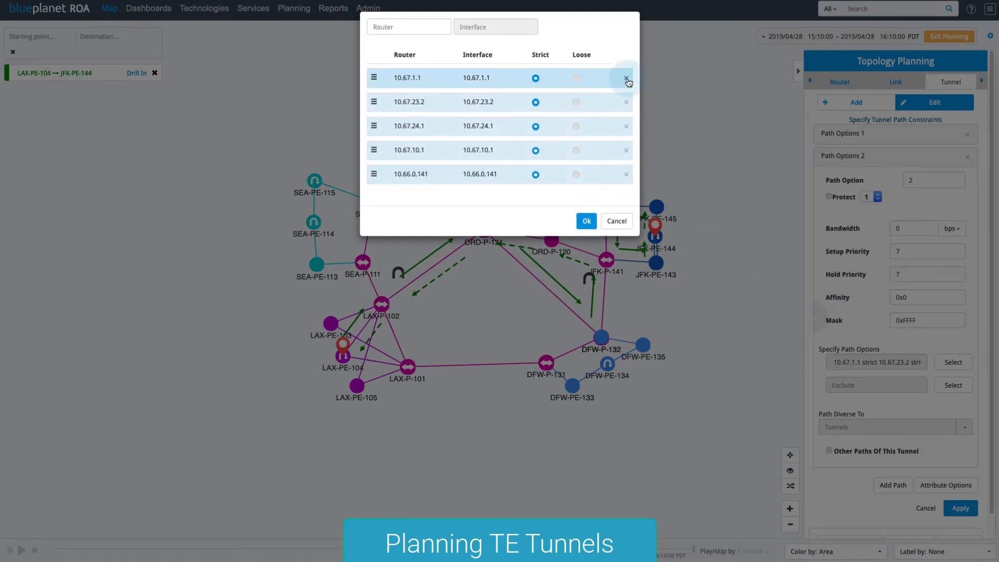
left_click(626, 78)
left_click(626, 78)
left_click(626, 78)
left_click(627, 78)
left_click(626, 78)
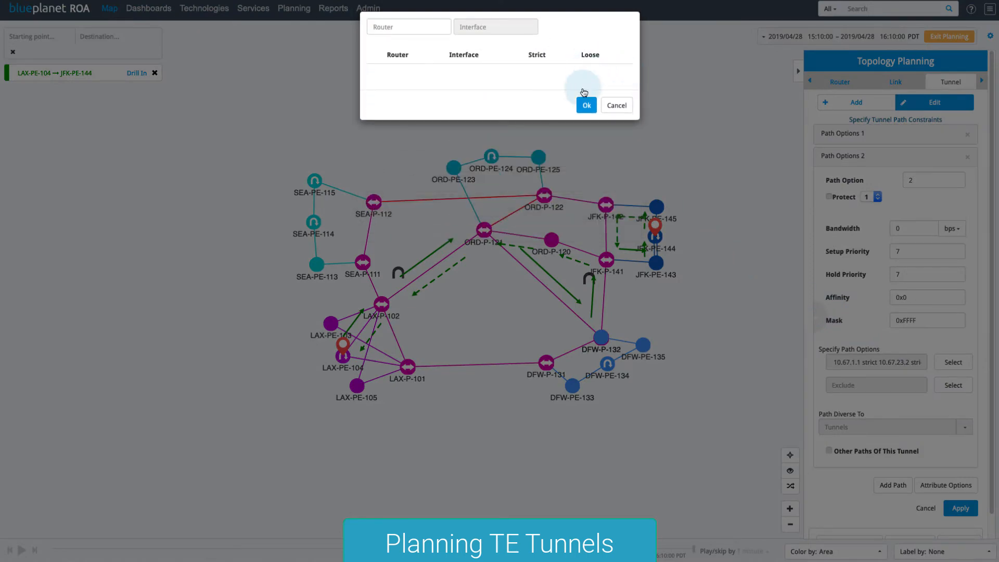
left_click(585, 104)
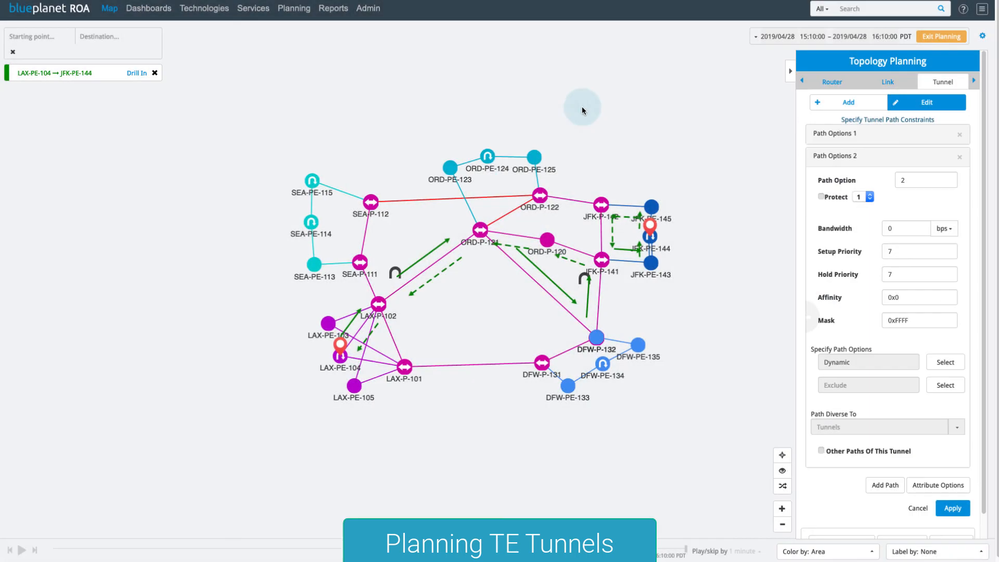
left_click(830, 154)
Set the tunnel's protection type to None in its attribute options and apply the tunnel edits
left_click(943, 185)
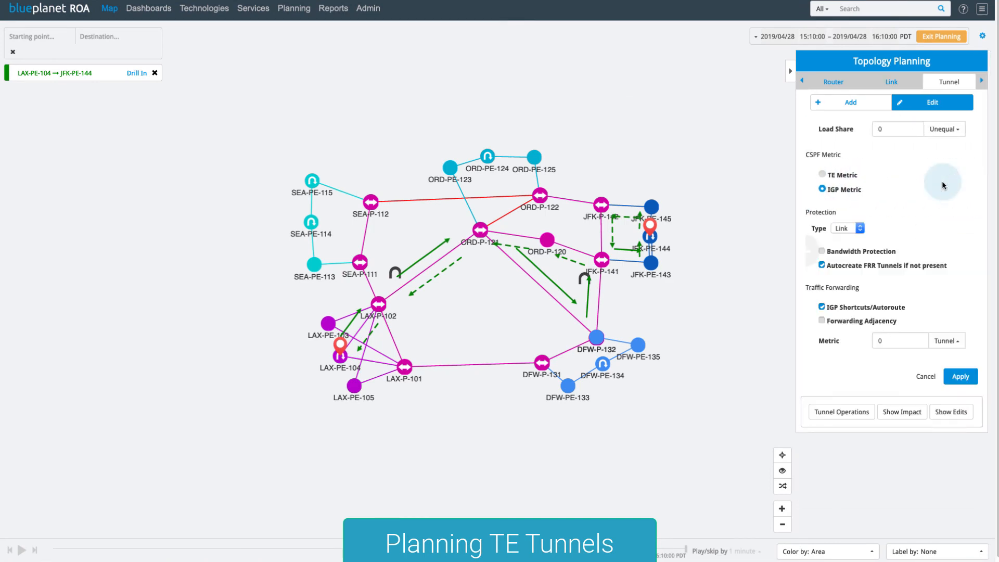
left_click(847, 228)
left_click(850, 211)
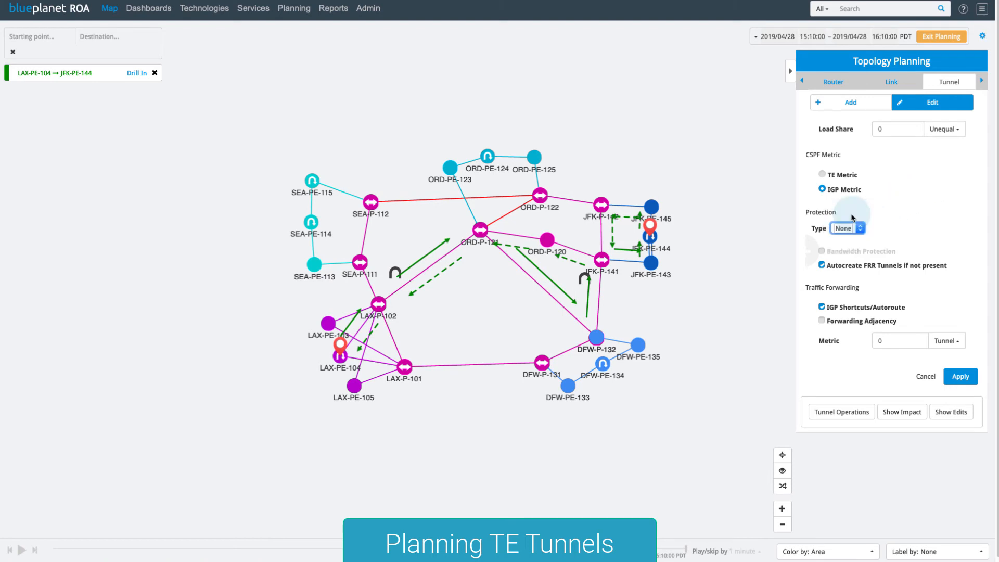
left_click(814, 252)
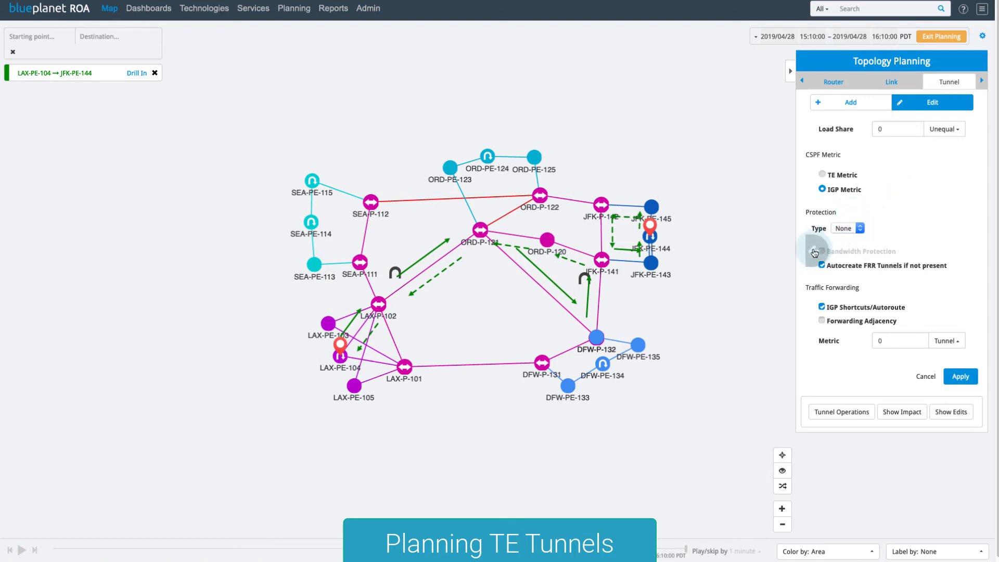
left_click(961, 209)
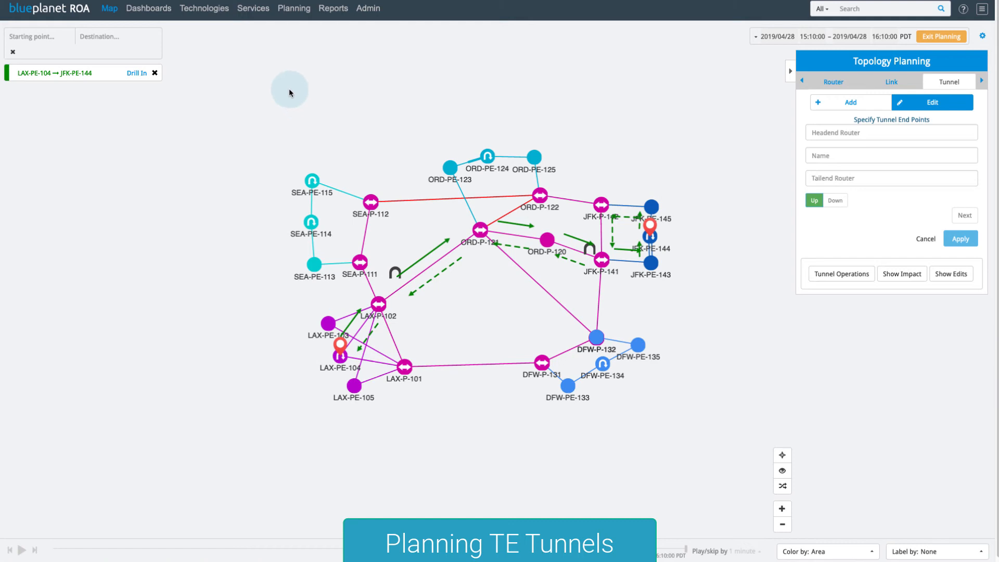
Examine the planned link utilization and router totals in the infrastructure traffic report, then return to the map
left_click(197, 21)
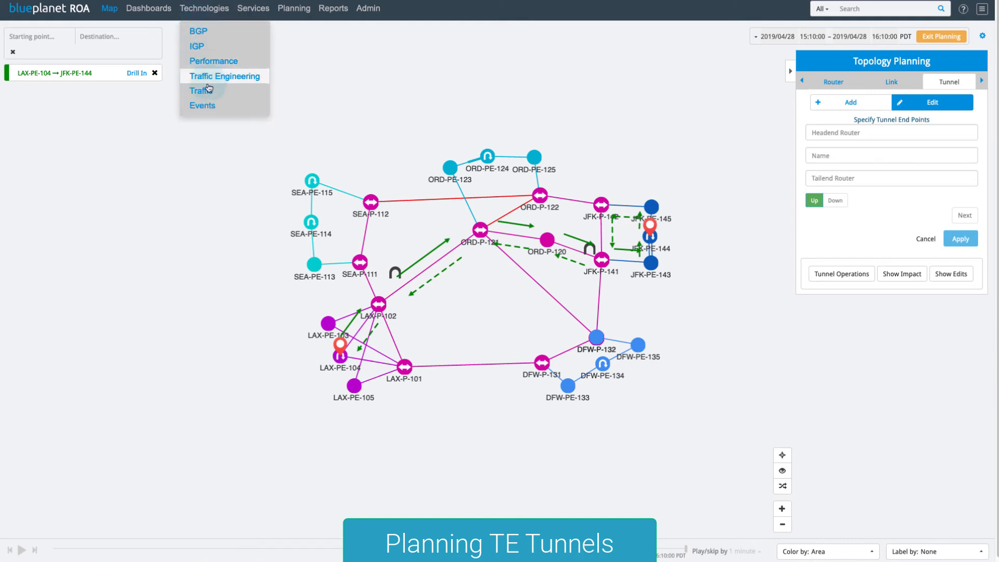
left_click(205, 94)
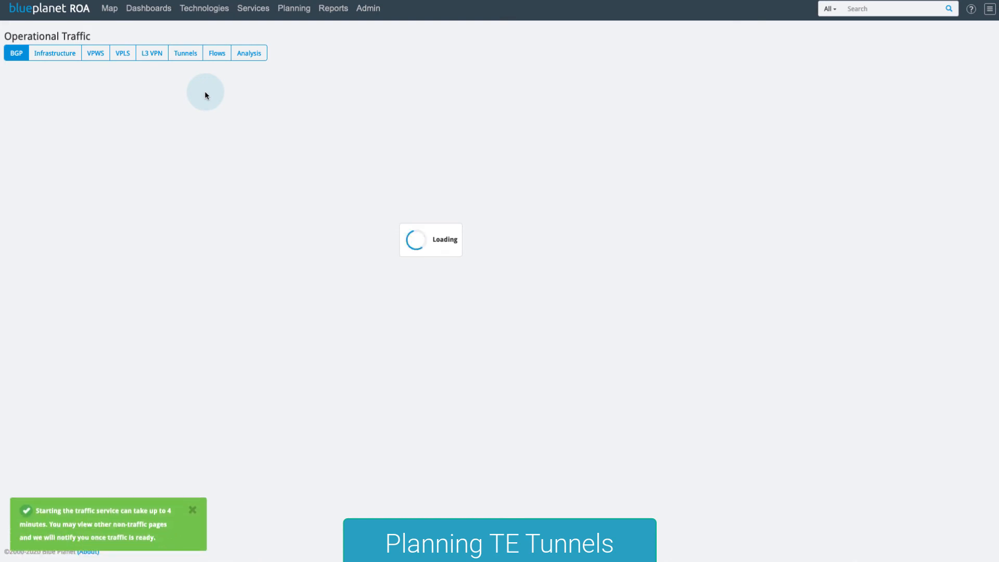
left_click(60, 60)
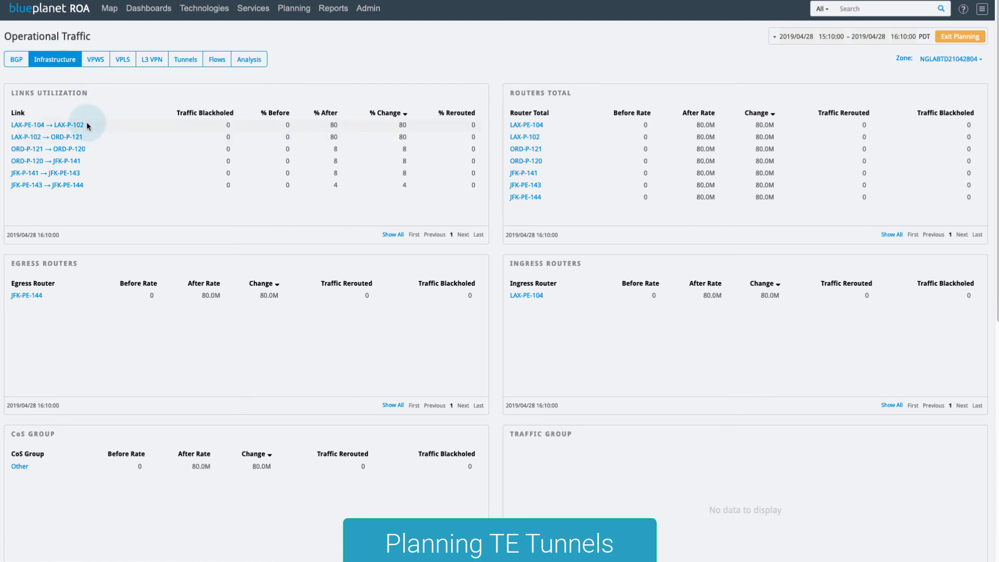
left_click(110, 9)
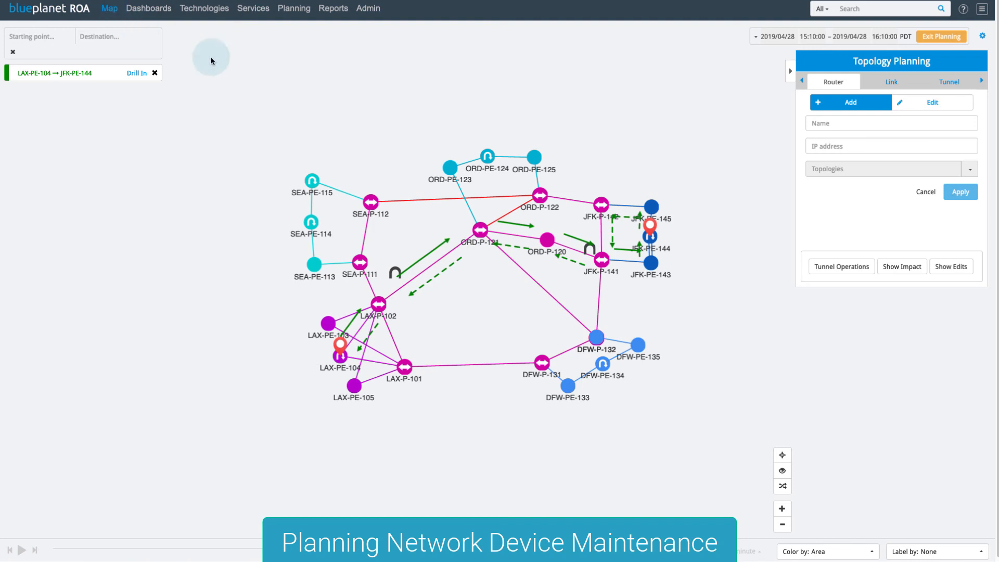
Choose the existing ORD-P-120 to ORD-P-121 link for editing and proceed to its settings
left_click(882, 82)
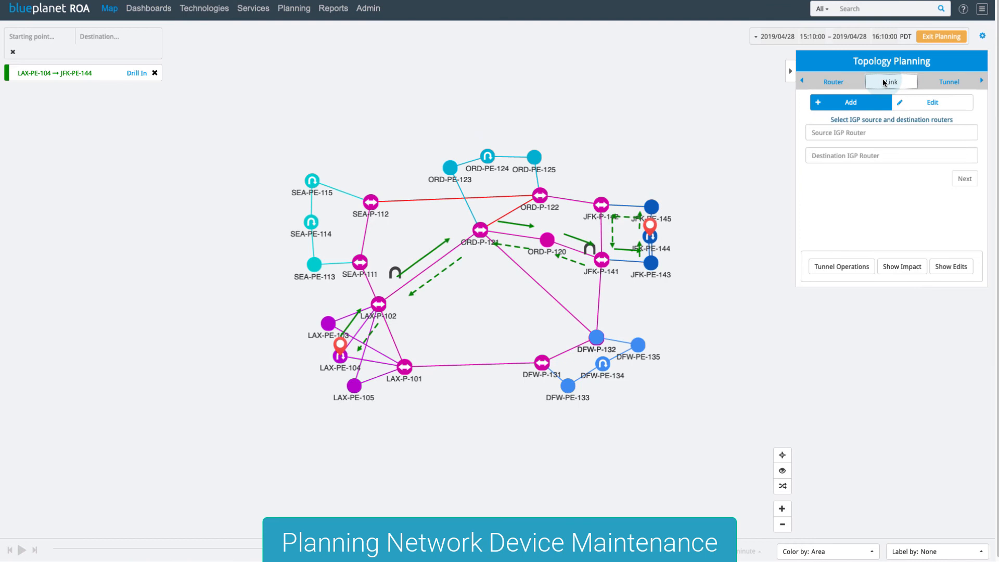
left_click(929, 103)
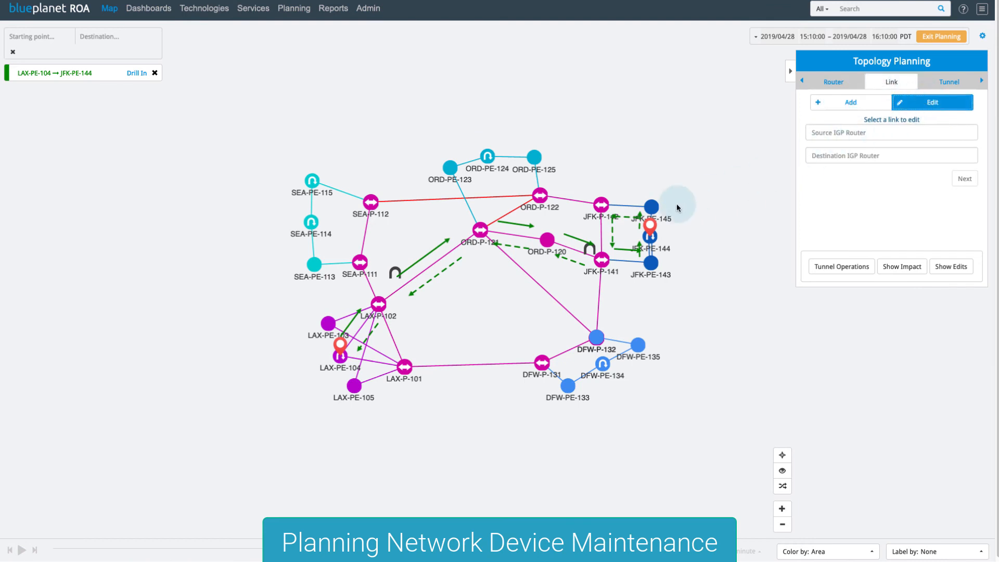
left_click(532, 239)
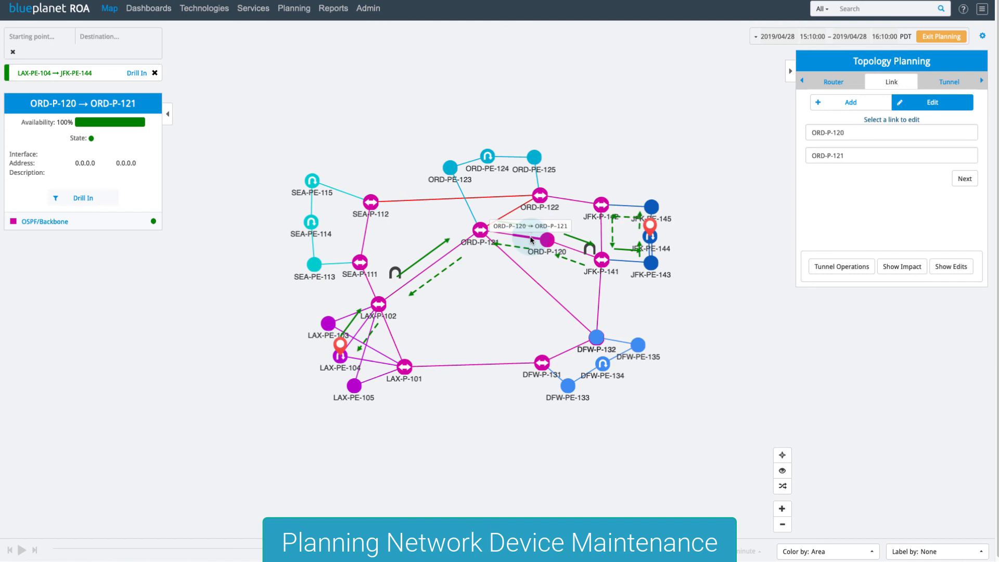
left_click(964, 179)
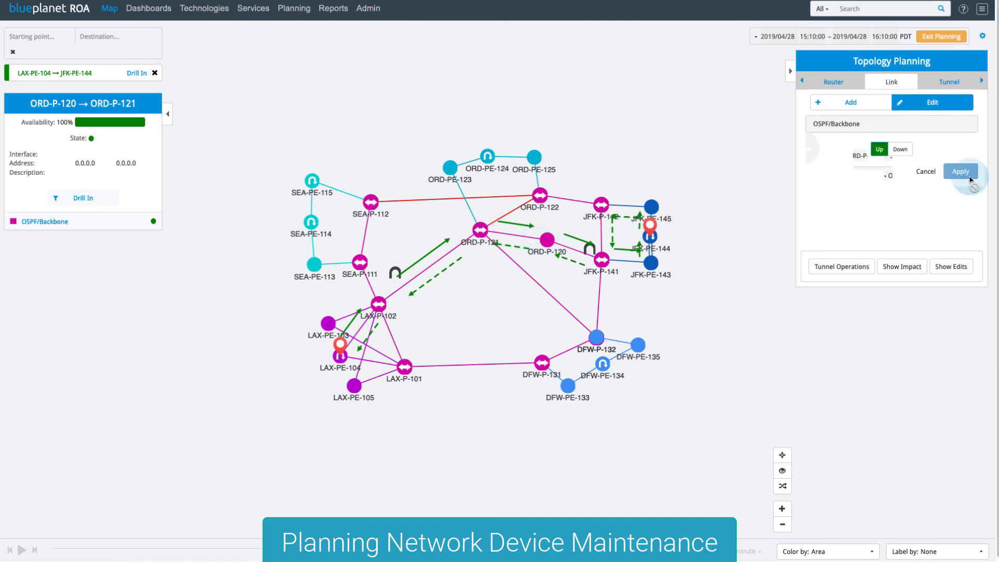
Set the Metric and TE Metric to 6666 for the link's forward direction, using its advanced settings
left_click(875, 158)
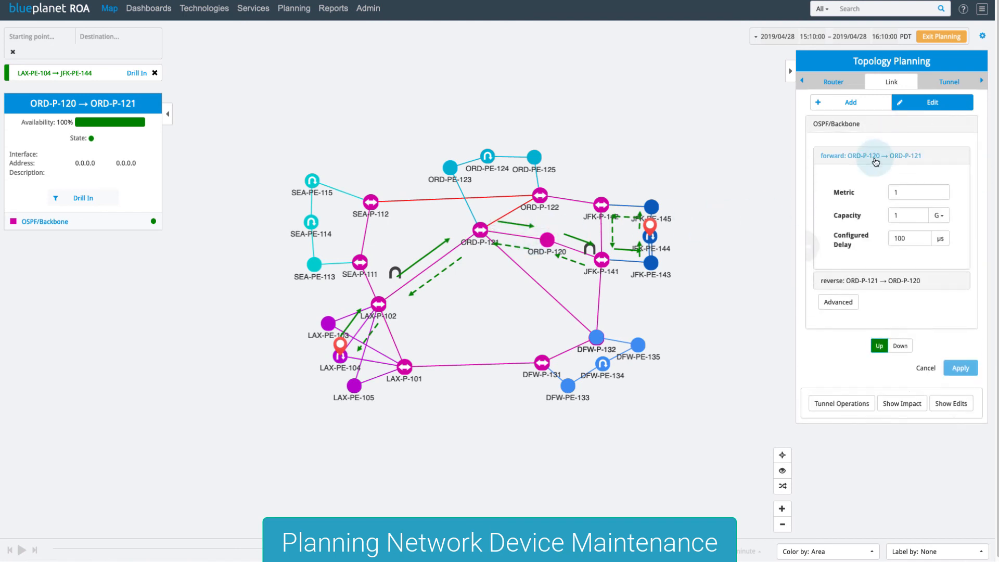
left_click(838, 302)
double_click(908, 193)
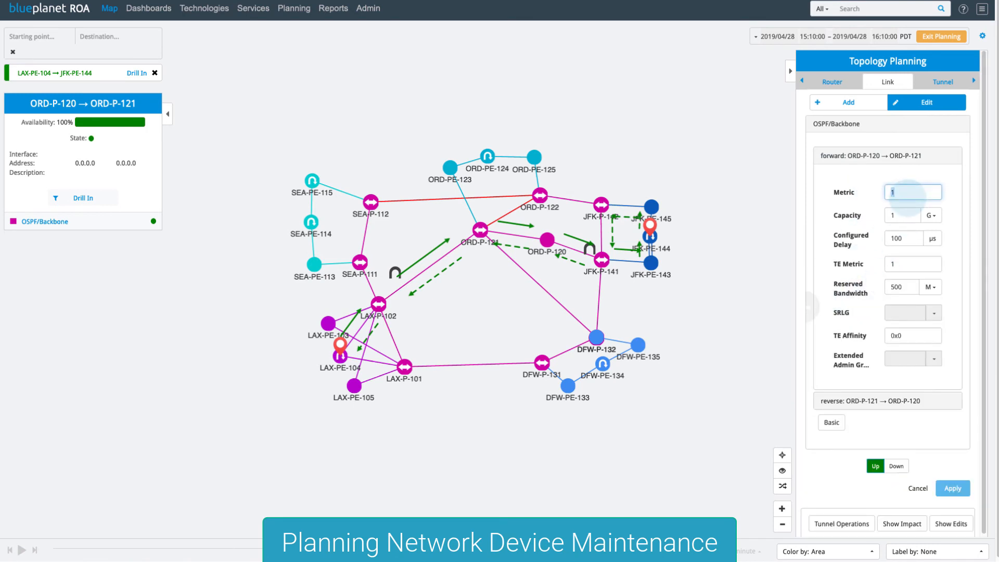
type("6666")
left_click(897, 264)
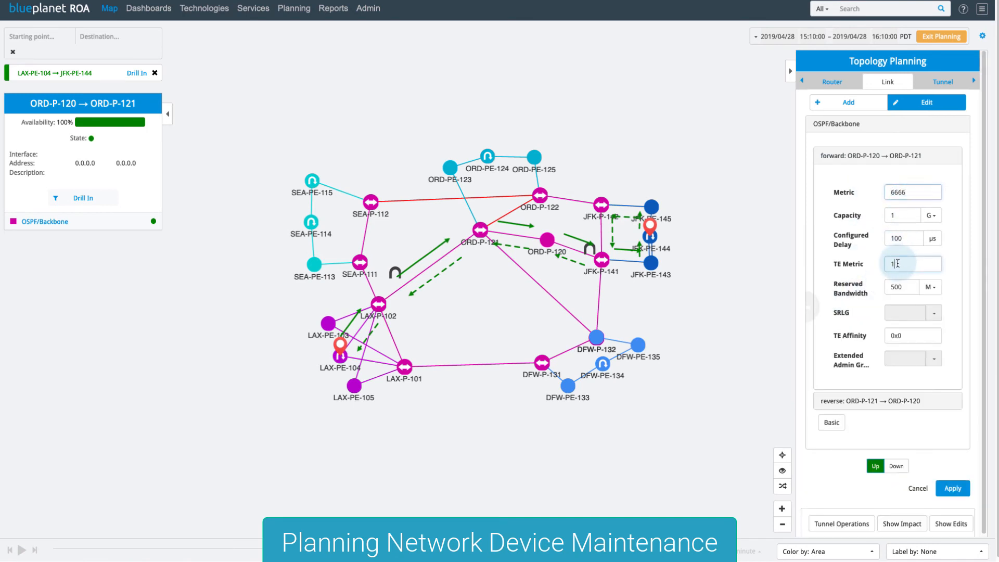
key("BackSpace")
type("6666")
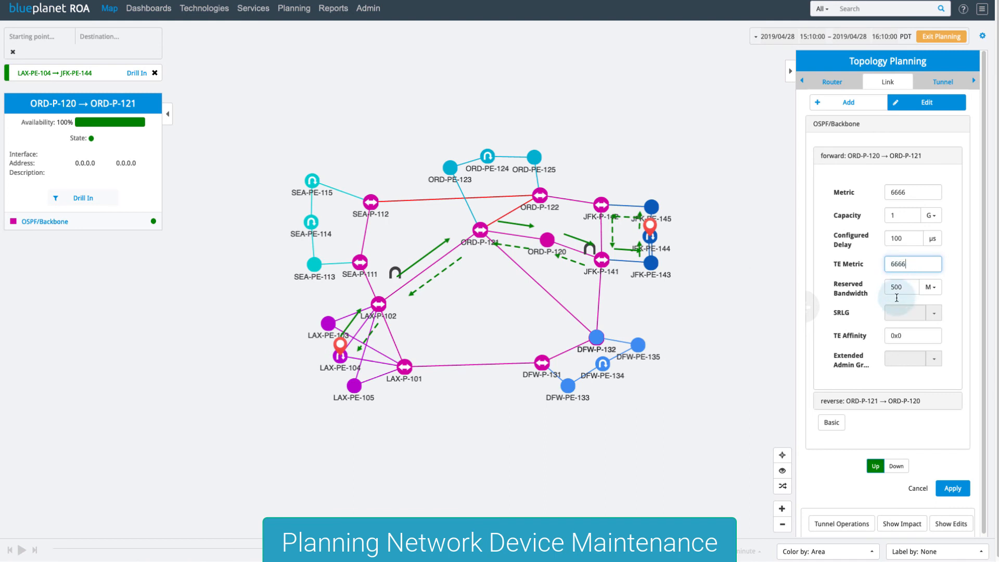
Set the Metric and TE Metric to 6666 for the reverse direction, apply the link edit and clear the map selection
left_click(889, 401)
scroll(887, 364, "down", 2)
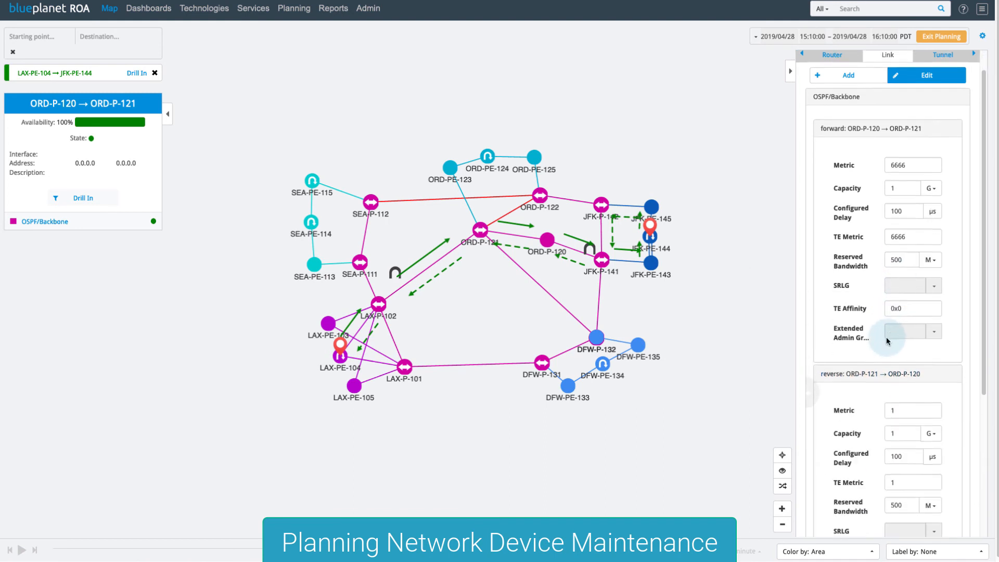
scroll(887, 341, "down", 4)
double_click(908, 209)
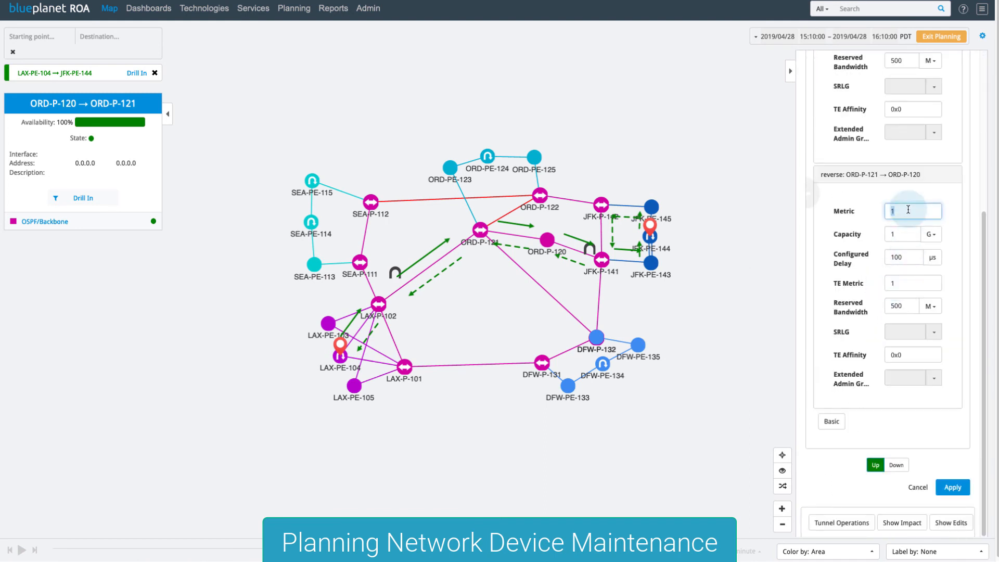
type("6666")
left_click(907, 283)
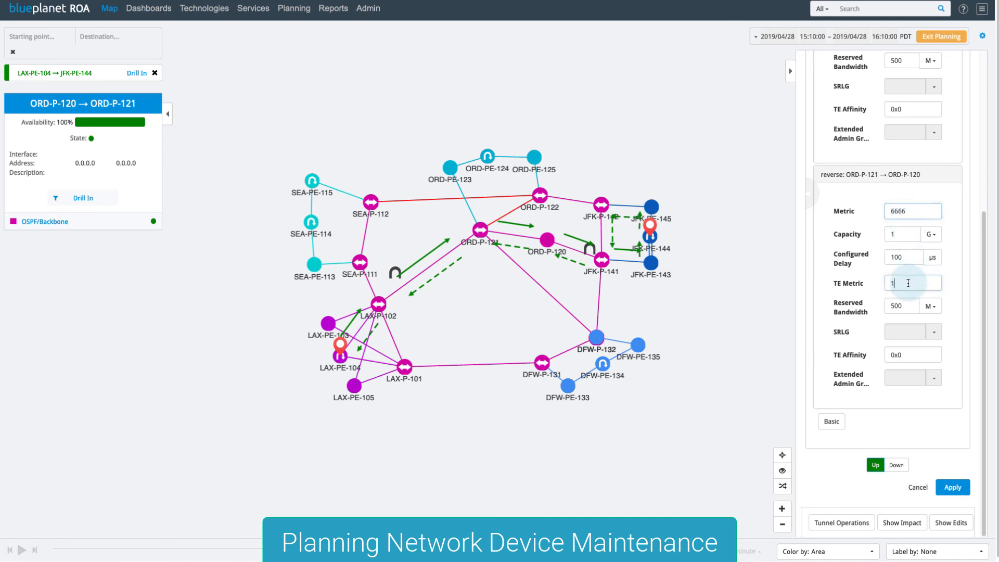
key("BackSpace")
type("6666")
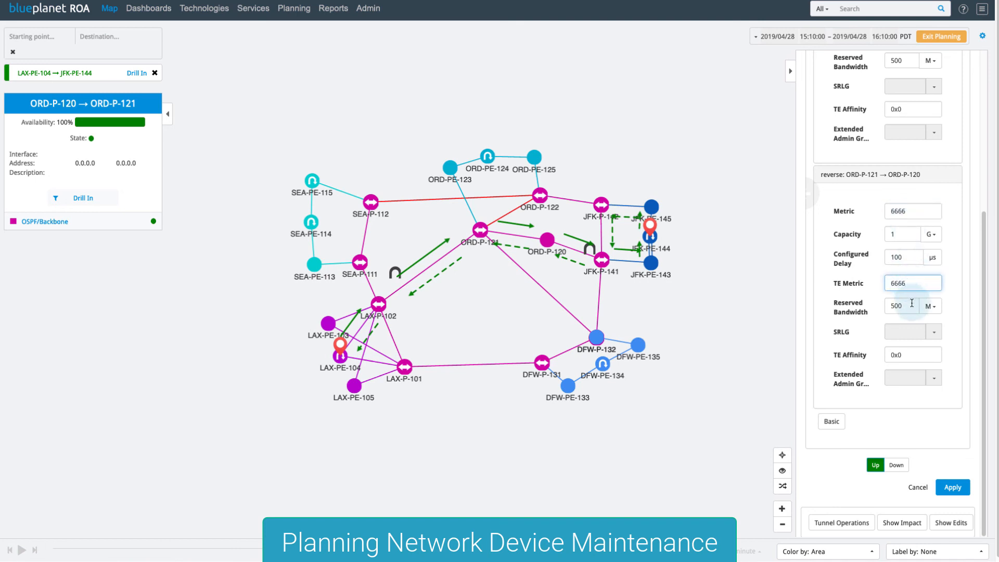
left_click(945, 489)
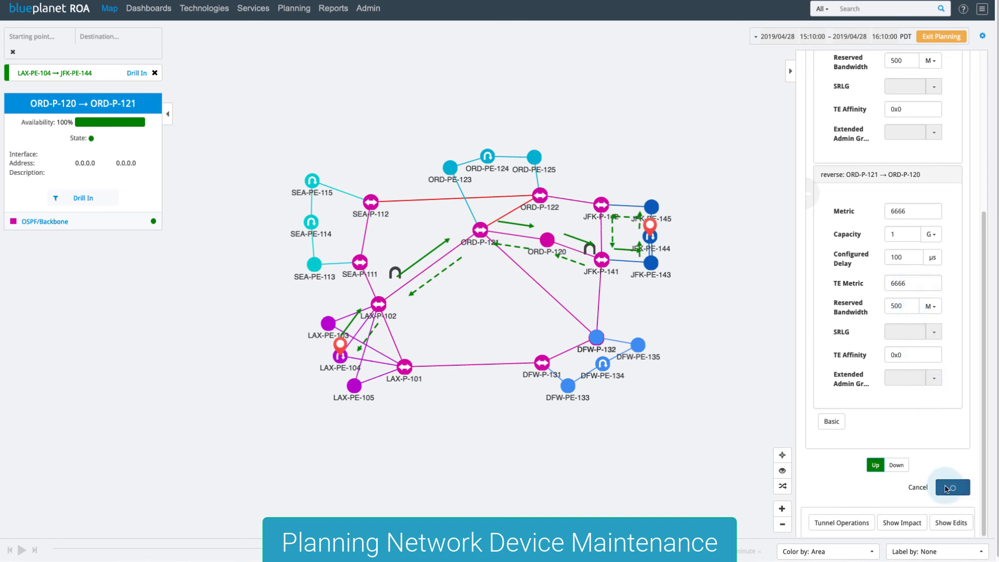
left_click(633, 222)
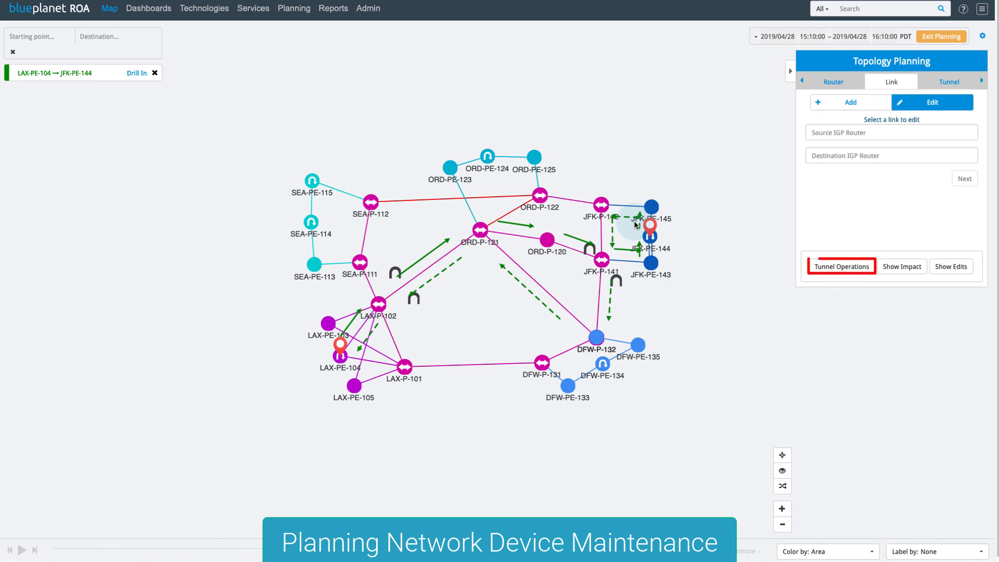
Run the Reoptimize operation on the tunnels, then review the applied planning edits and close the list
left_click(838, 267)
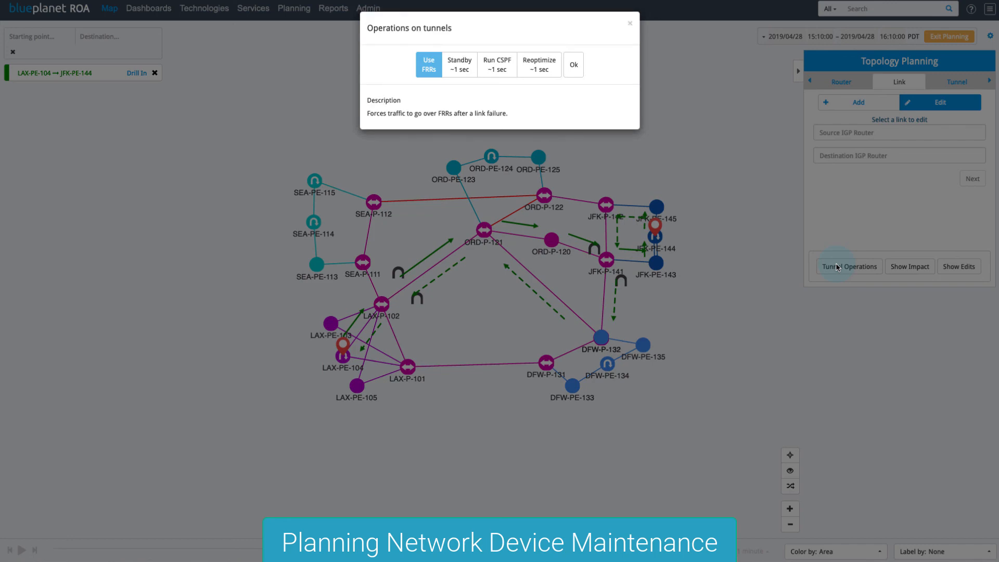
left_click(539, 64)
left_click(573, 67)
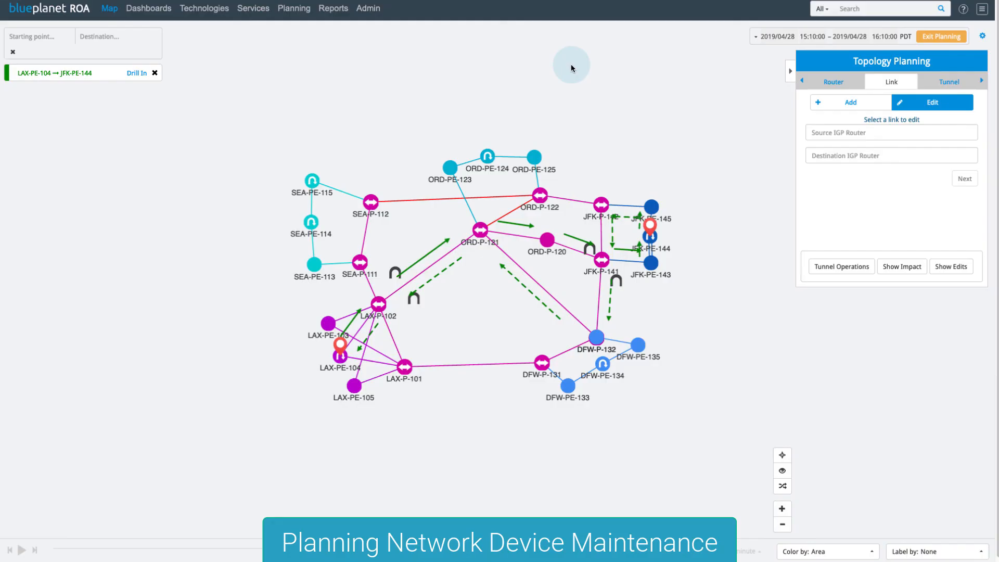
left_click(939, 266)
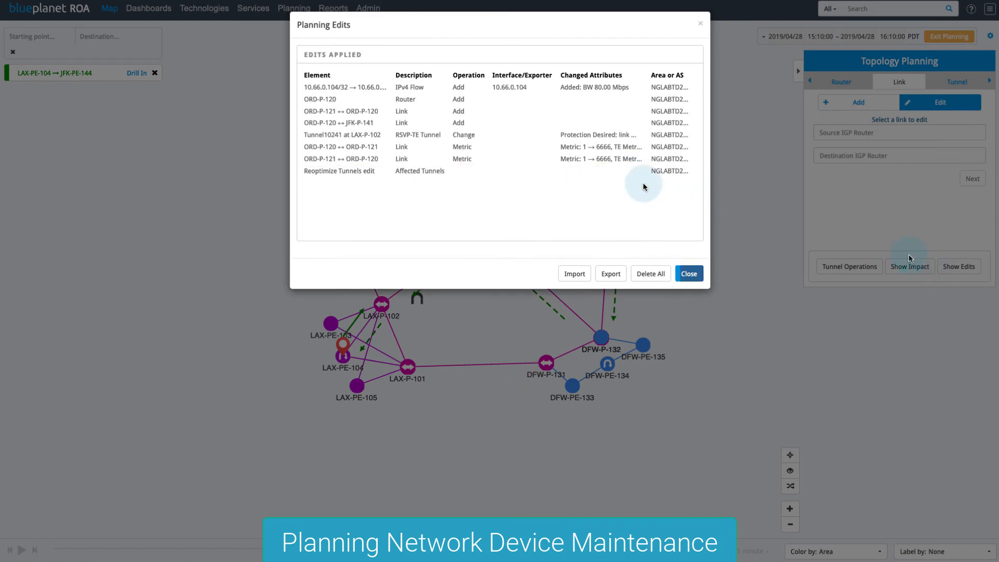
left_click(689, 274)
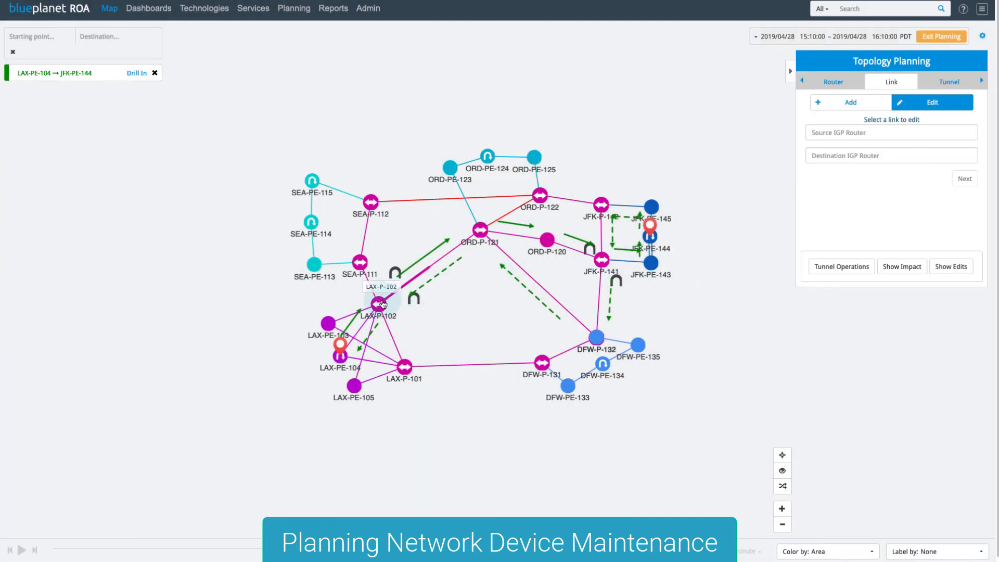
Examine the path of Tunnel10241 among LAX-P-102's RSVP-TE head-end tunnels, then return to the map
left_click(380, 304)
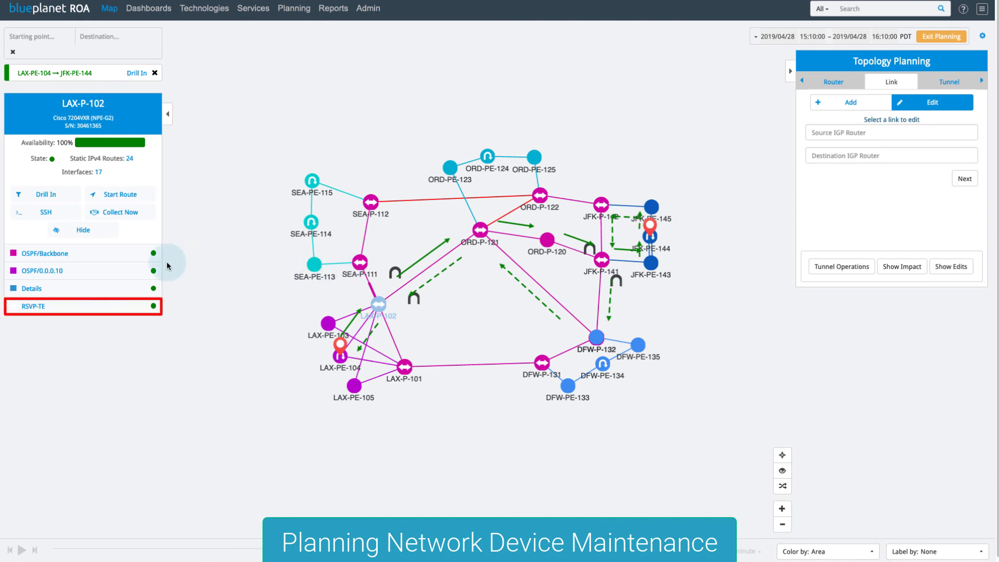
left_click(85, 305)
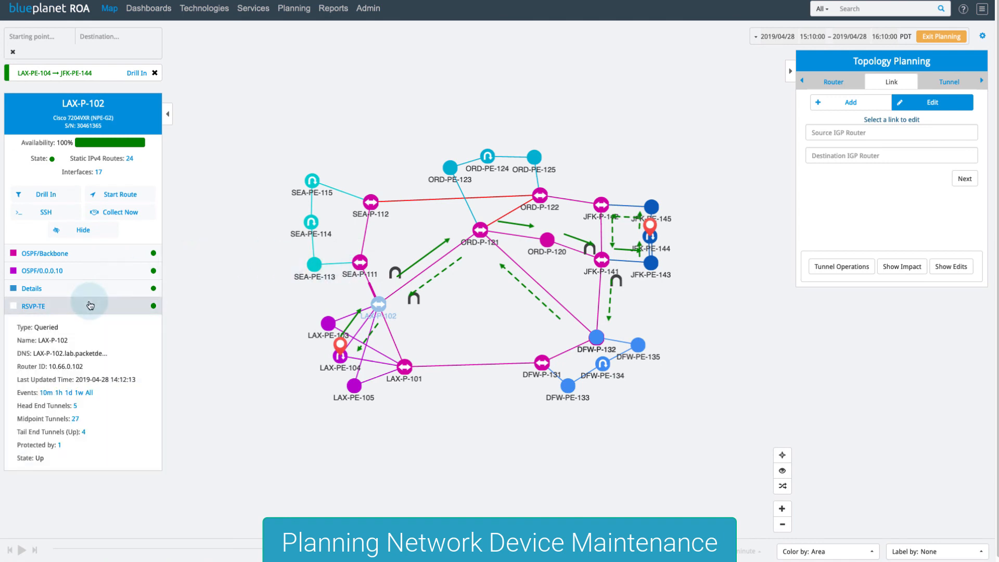
left_click(75, 408)
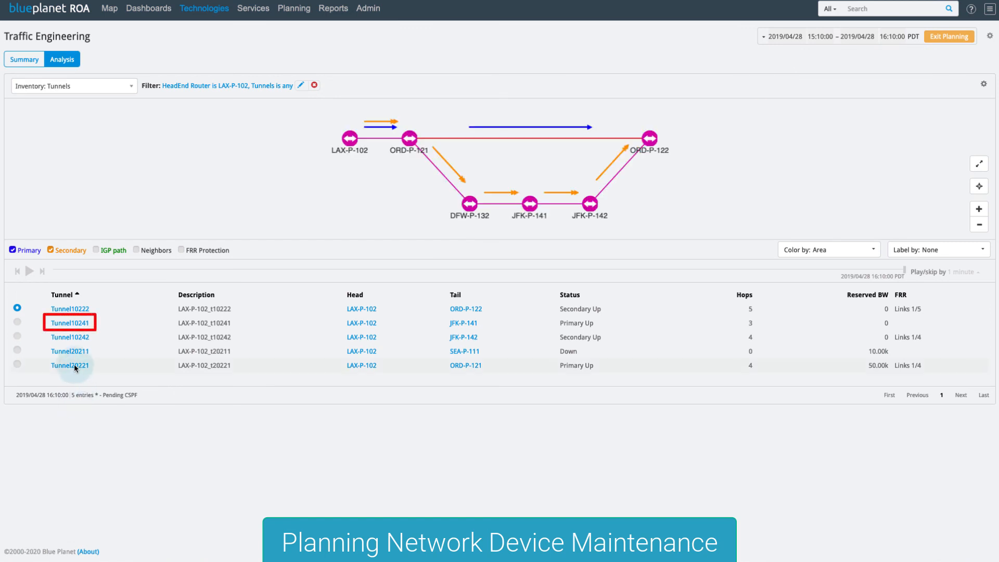
left_click(73, 323)
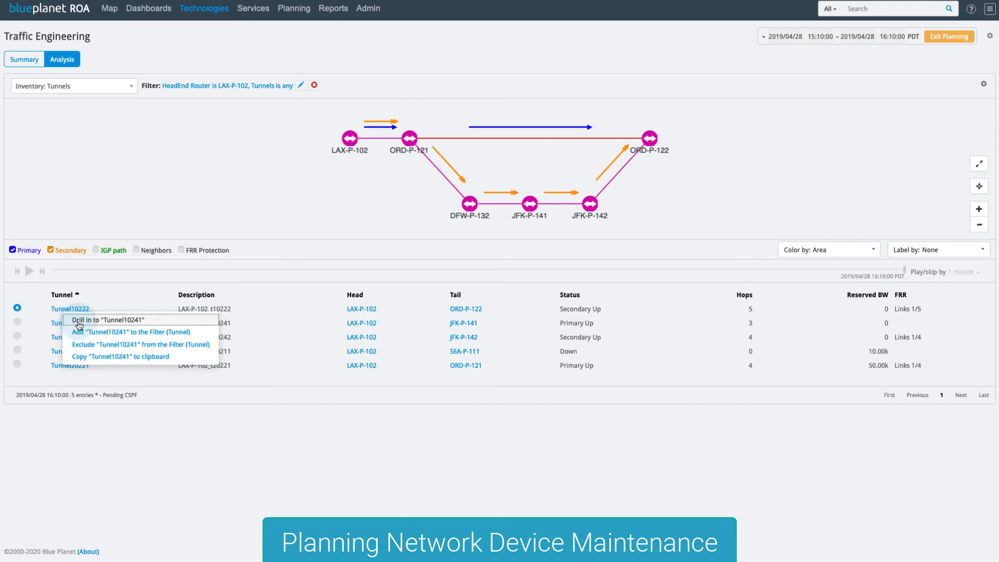
left_click(78, 323)
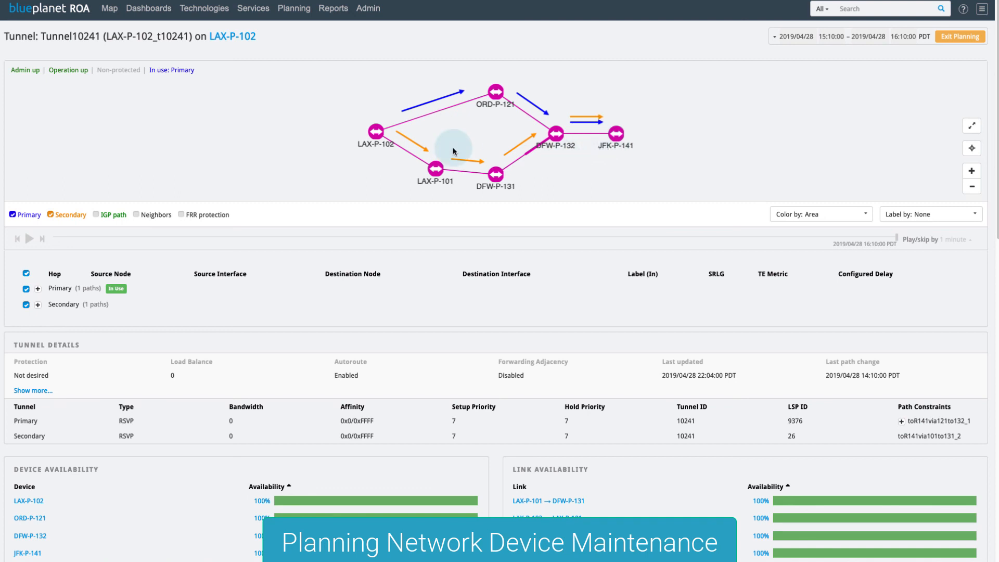
left_click(111, 12)
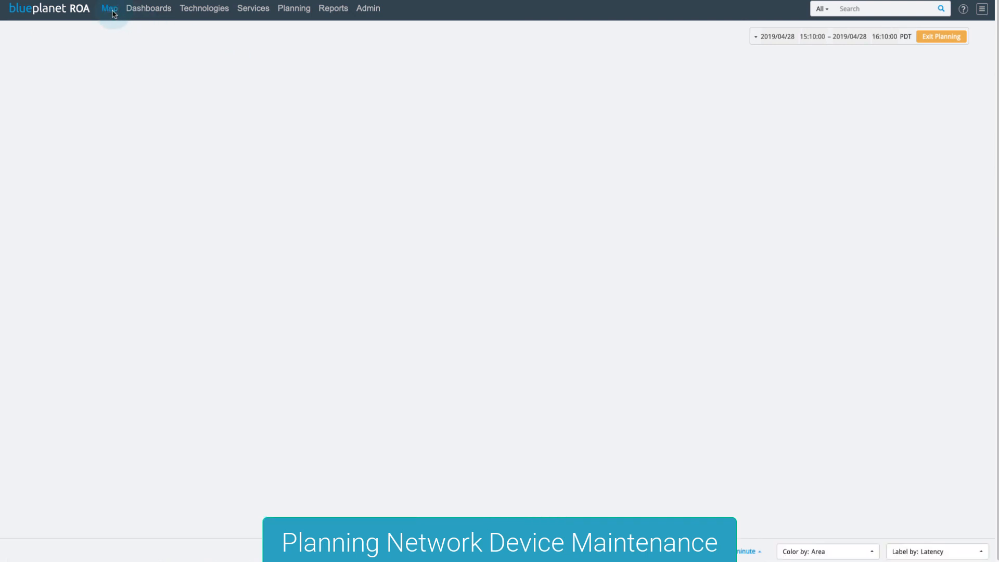